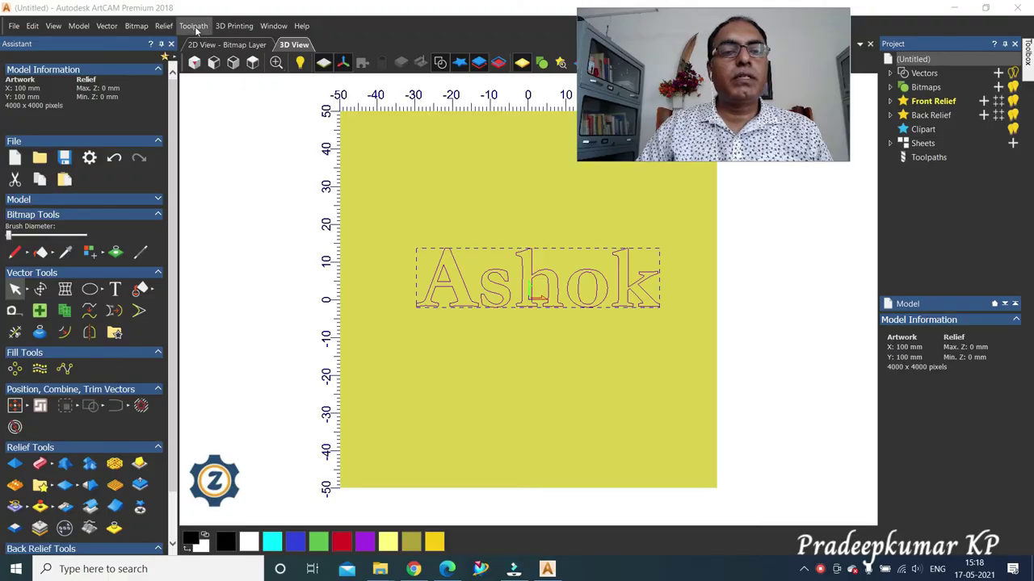
Step: Create a new 2D Smart Engraving toolpath for the selected lettering vectors and set its finish depth to 1
click(195, 26)
mouse_move(252, 89)
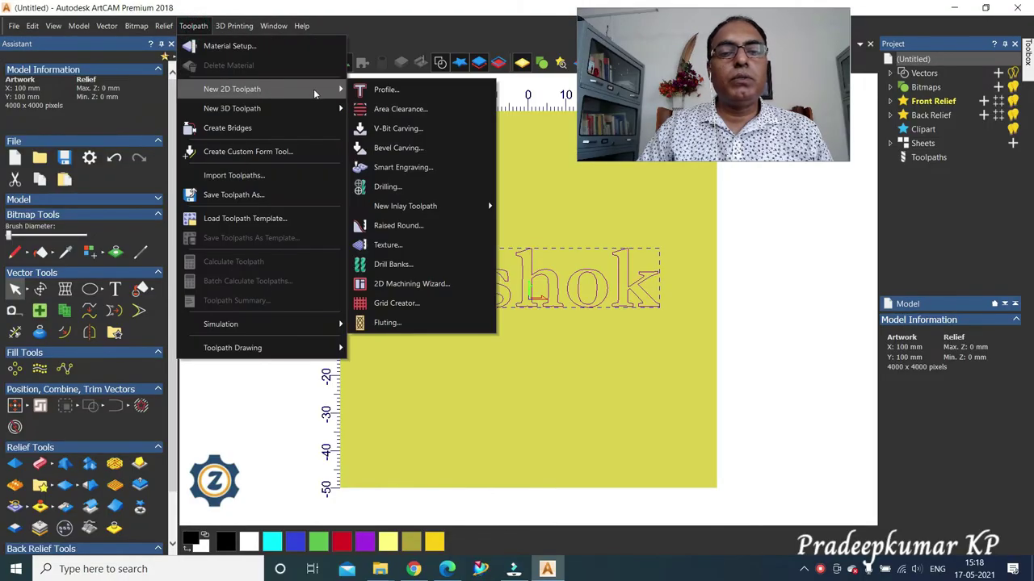
click(404, 168)
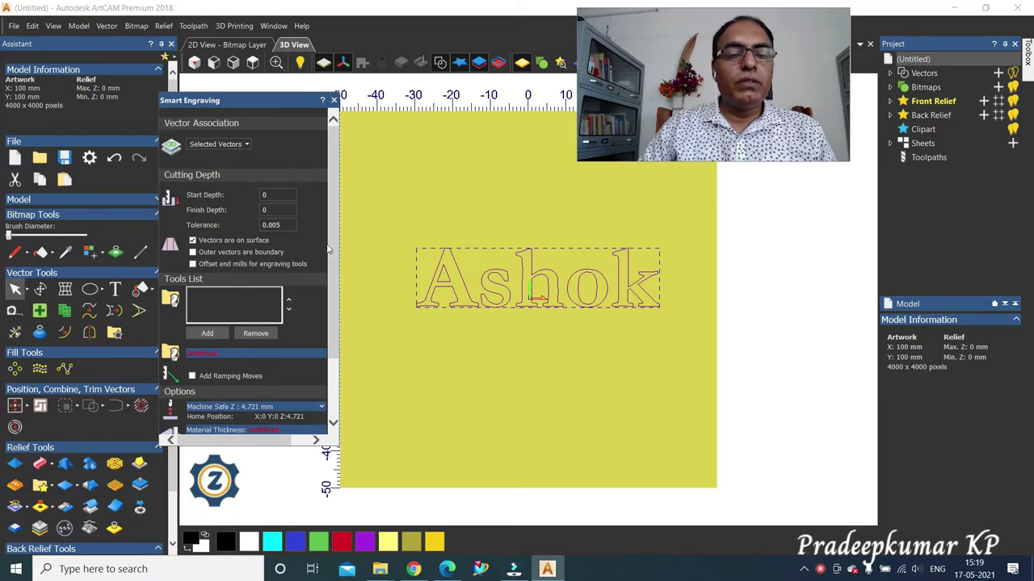
drag(334, 239, 345, 313)
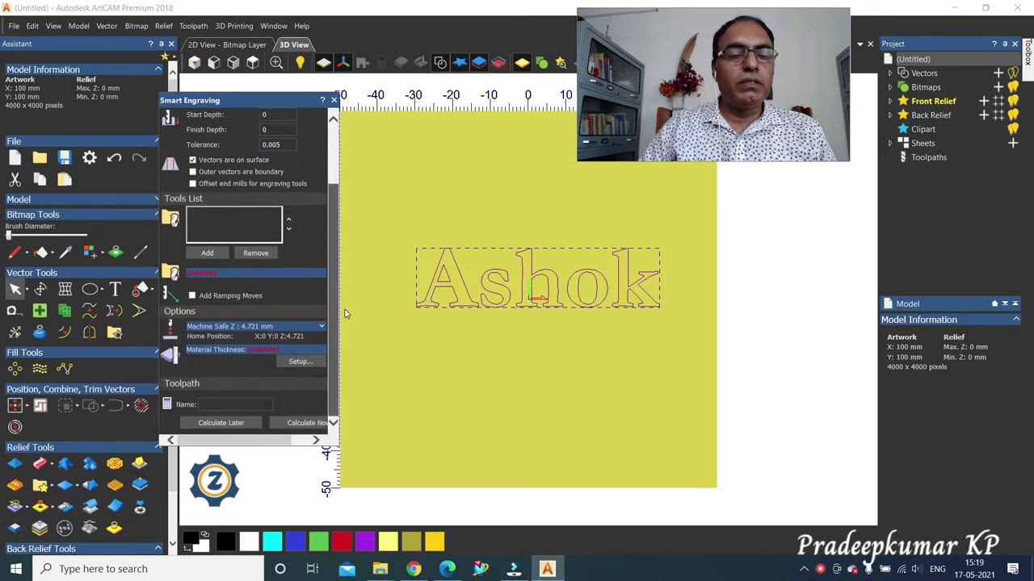
drag(345, 313, 340, 226)
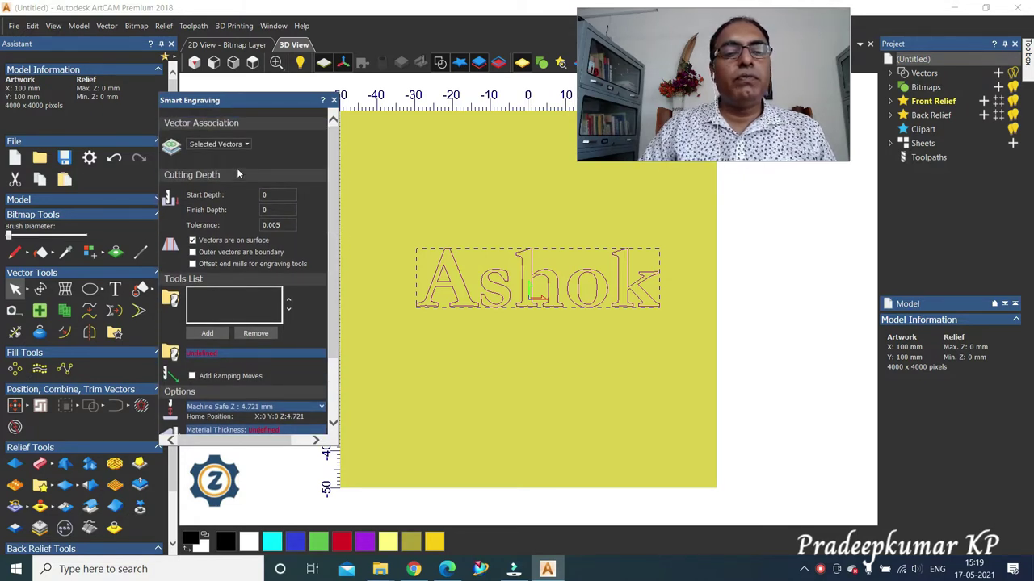
double_click(275, 210)
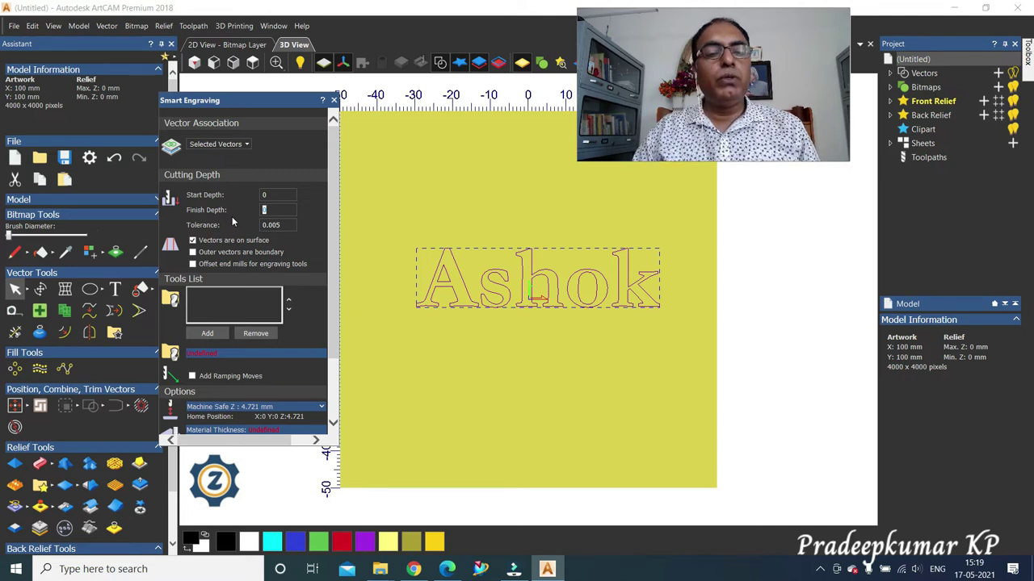
text(1)
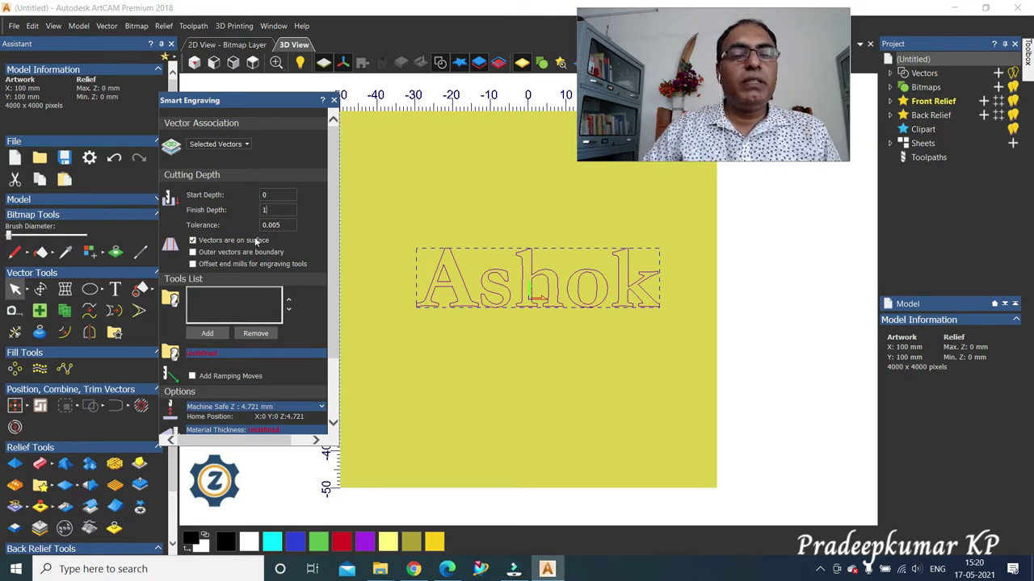
Step: Add the Conical Flat 0.2 - 30deg engraving tool to the tools list, keeping vectors on the surface
click(209, 334)
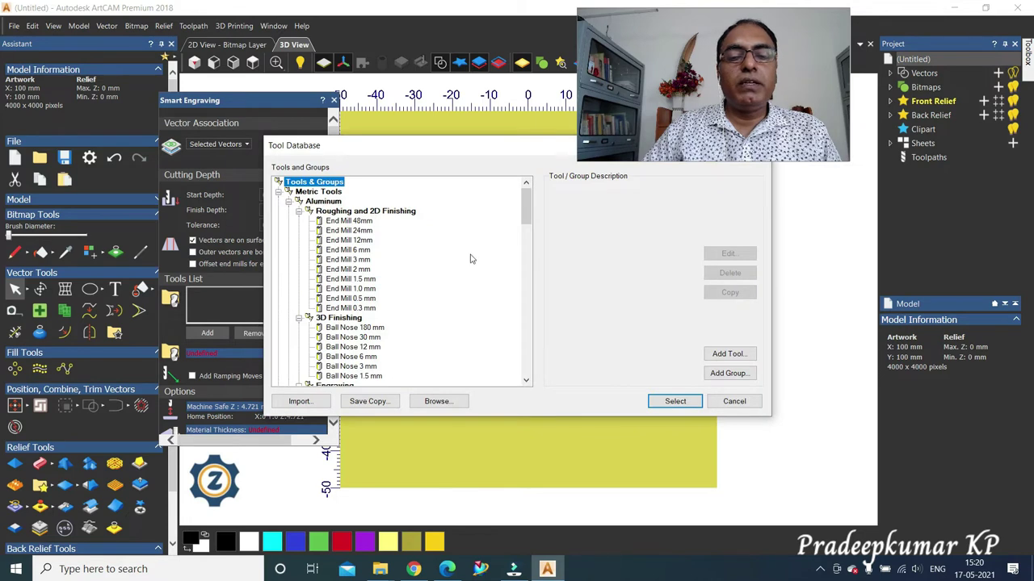
drag(526, 206, 527, 284)
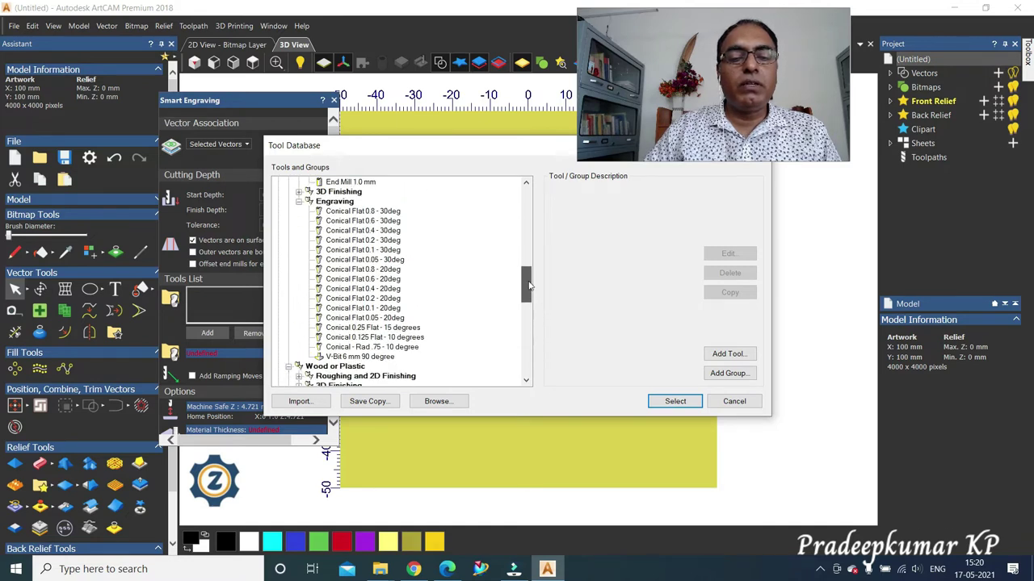
click(352, 231)
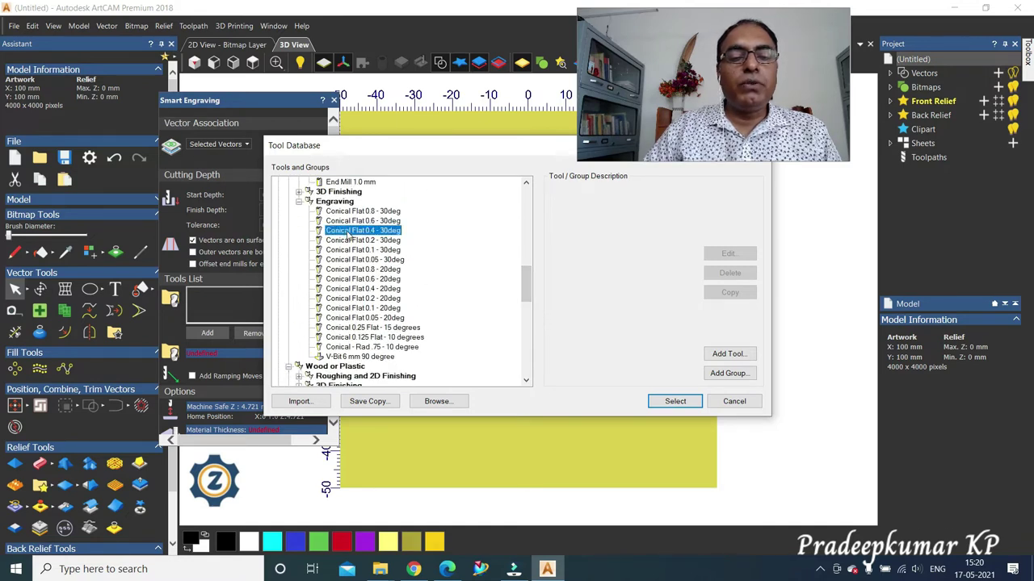
click(362, 241)
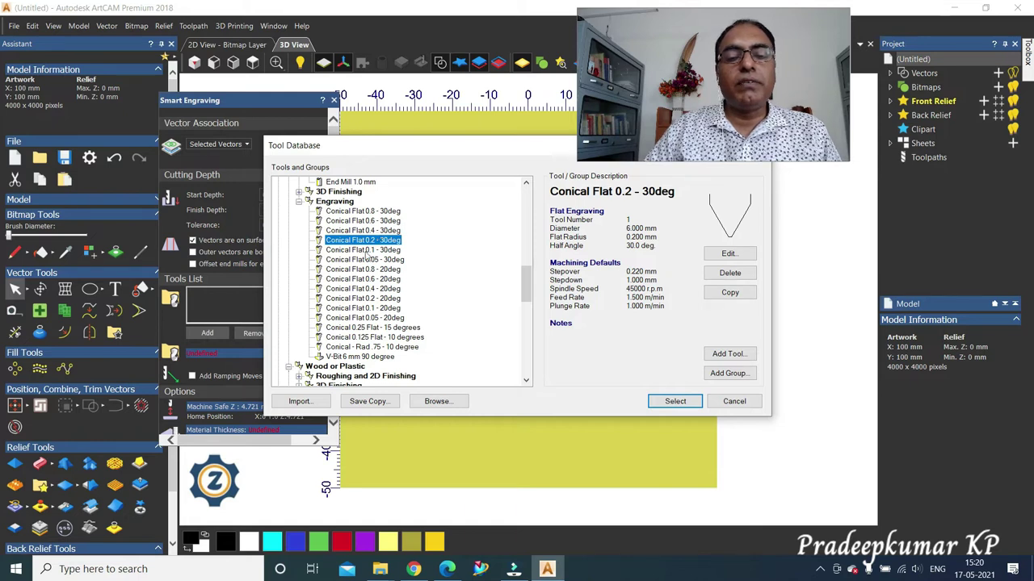
click(674, 401)
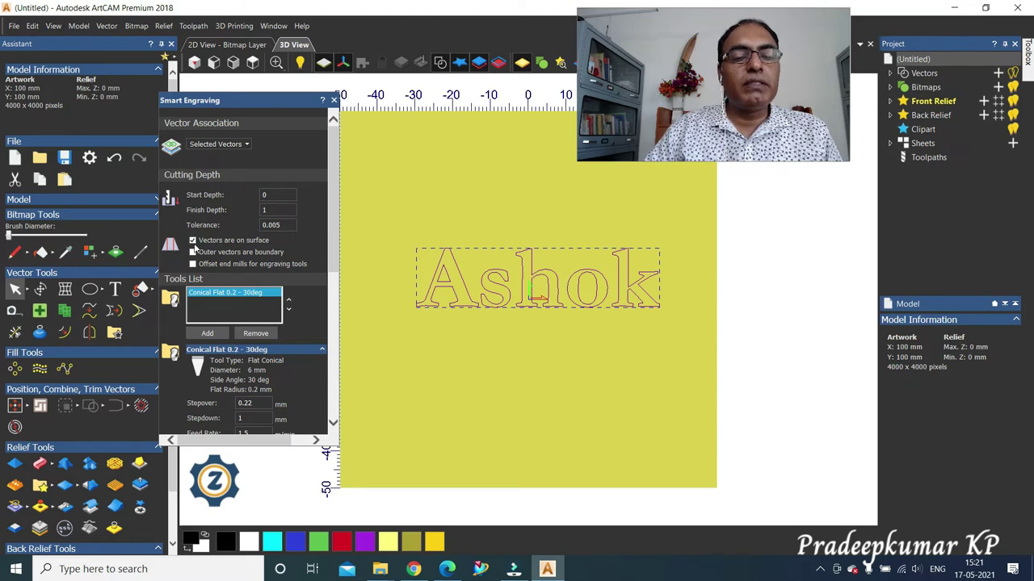
click(192, 240)
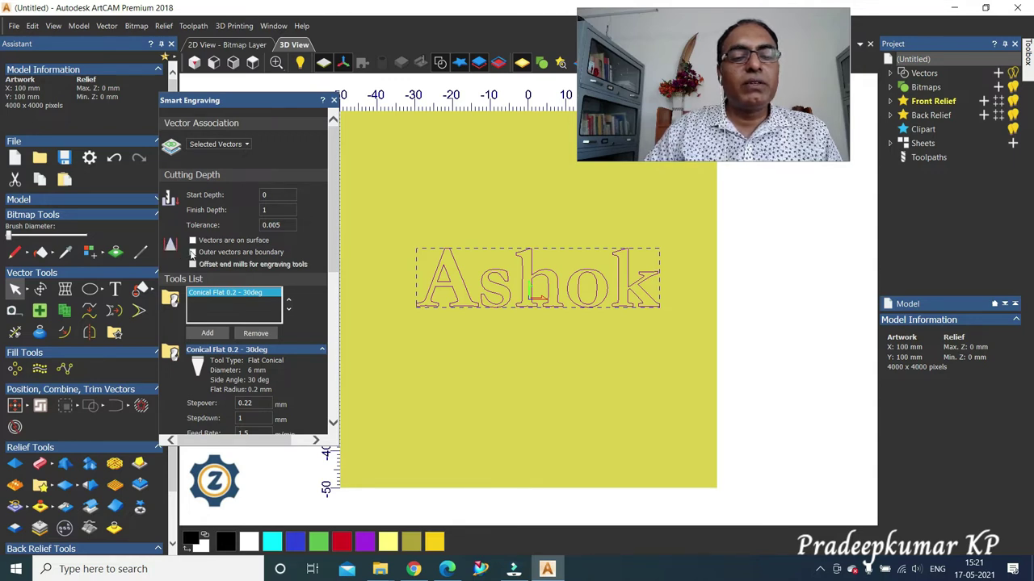
click(193, 240)
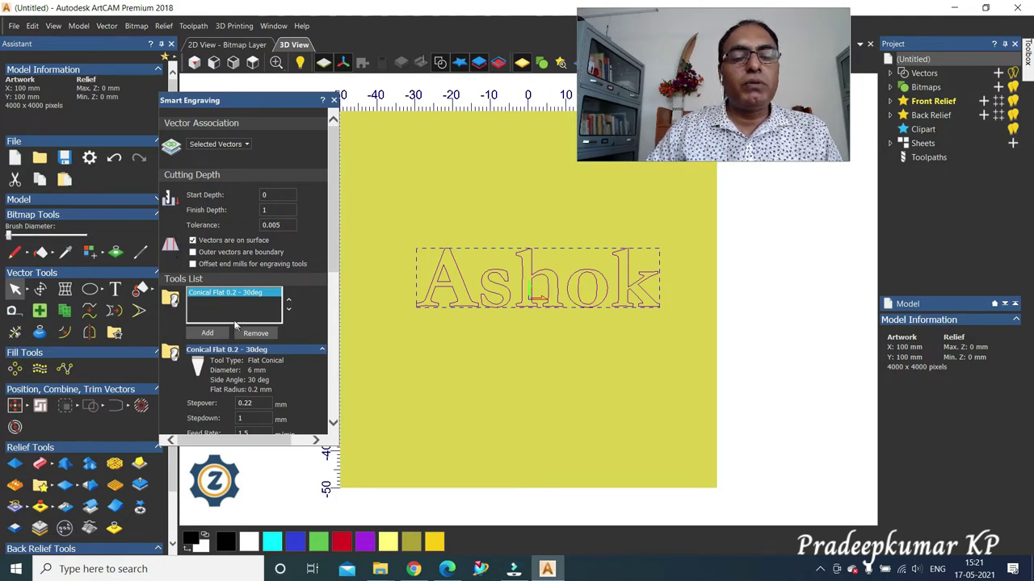
Step: Set the stepdown of the conical engraving tool to 0.2 mm
drag(330, 241, 323, 304)
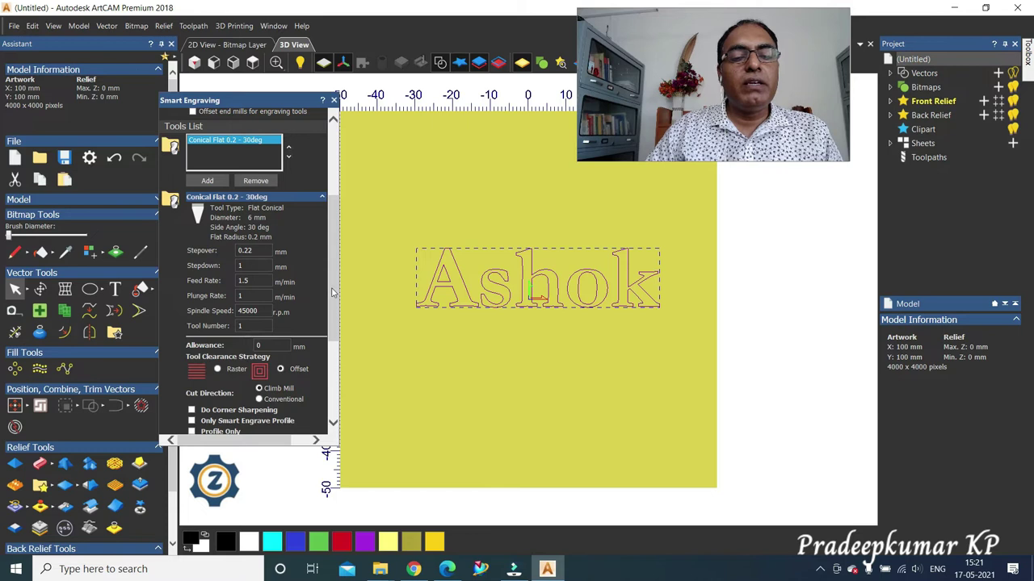
drag(331, 292, 330, 274)
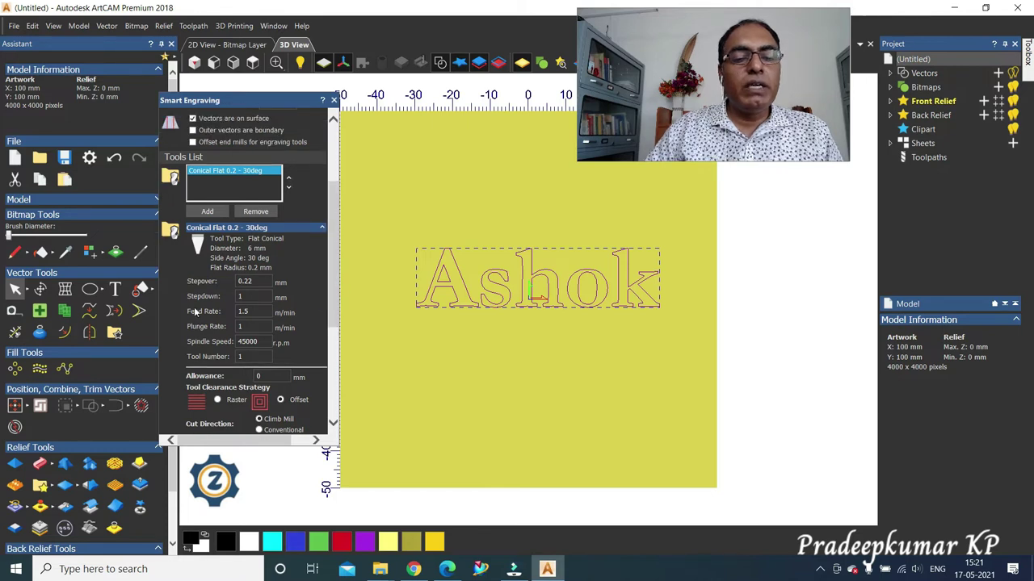
click(252, 297)
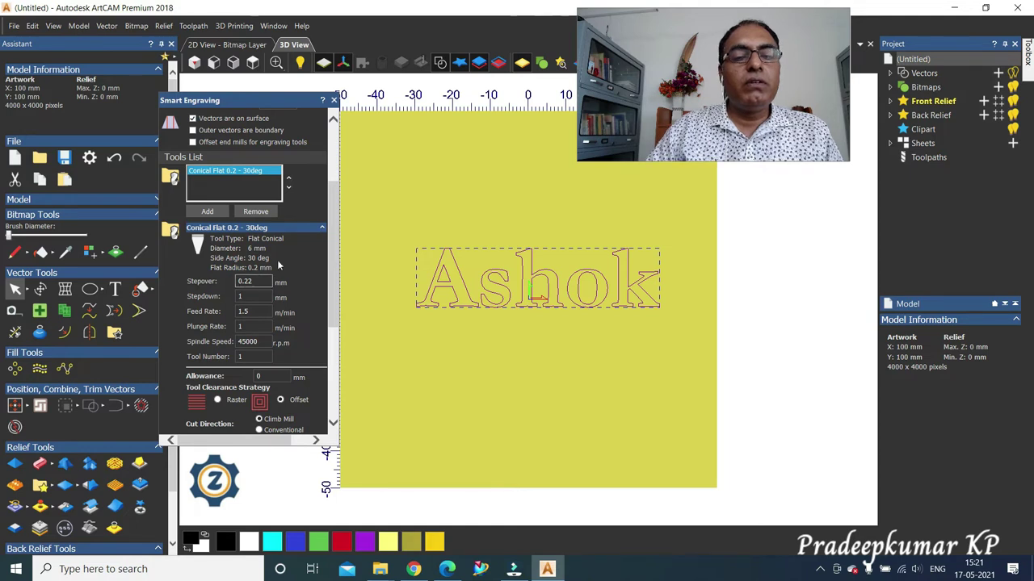
drag(331, 264, 333, 230)
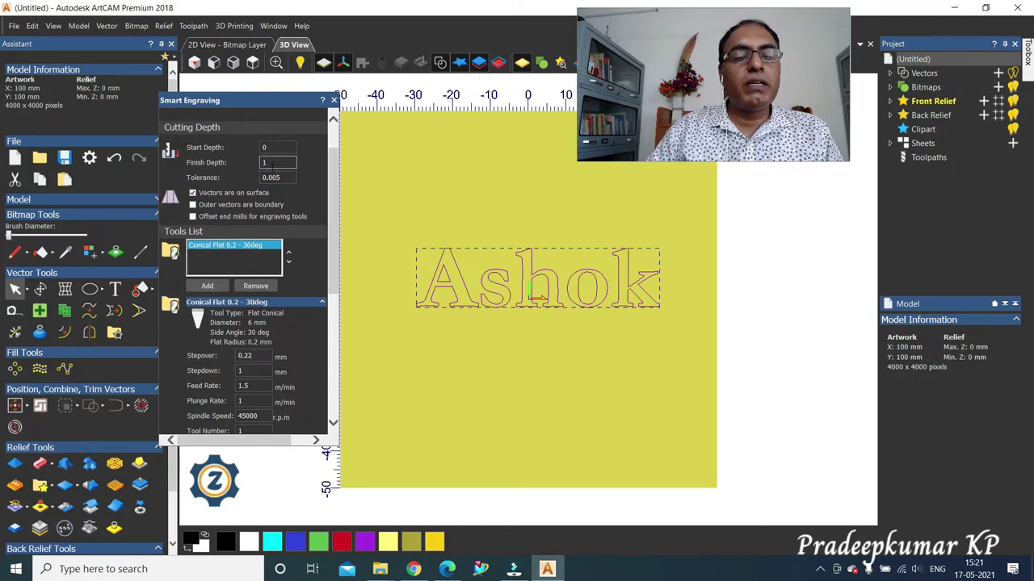
drag(337, 273, 331, 325)
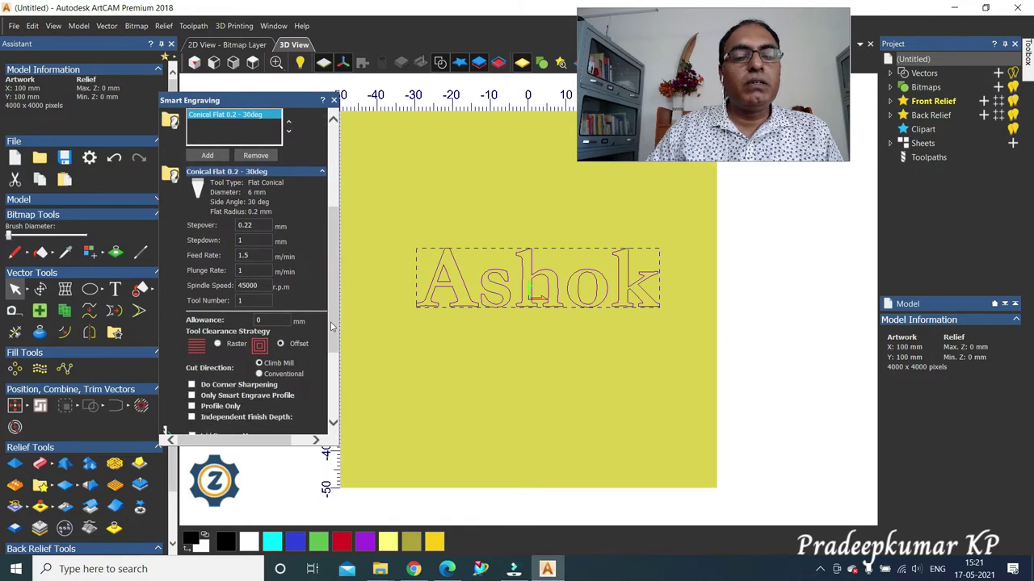
double_click(255, 240)
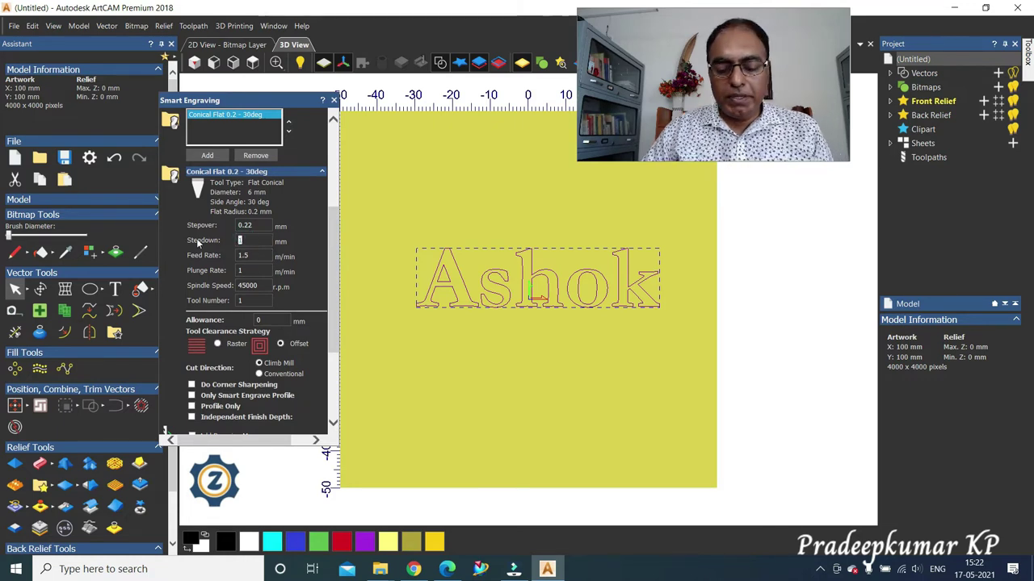
text(.2)
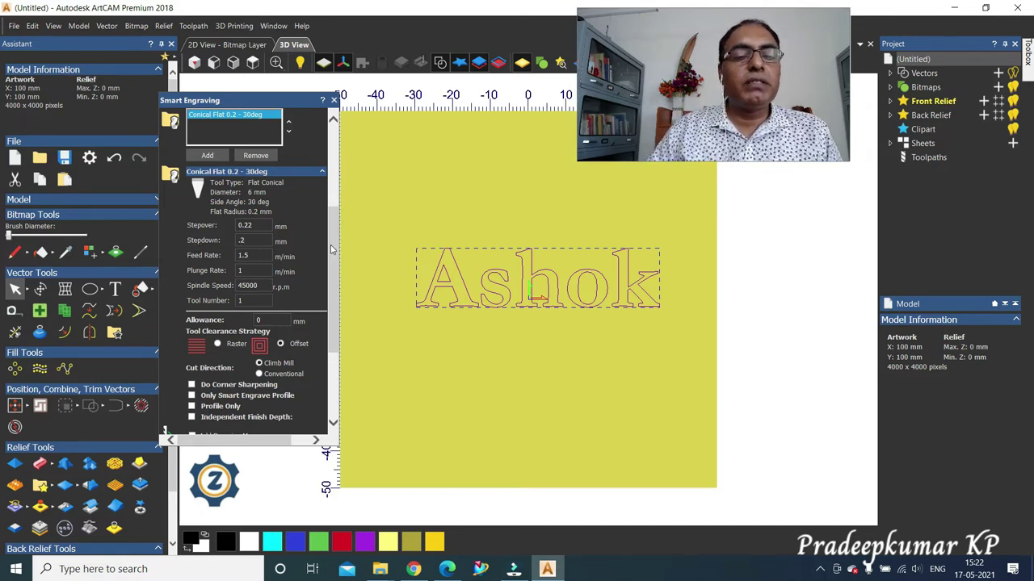
Step: Examine the conical tool's feed rate, plunge rate and spindle speed settings
drag(331, 249, 334, 260)
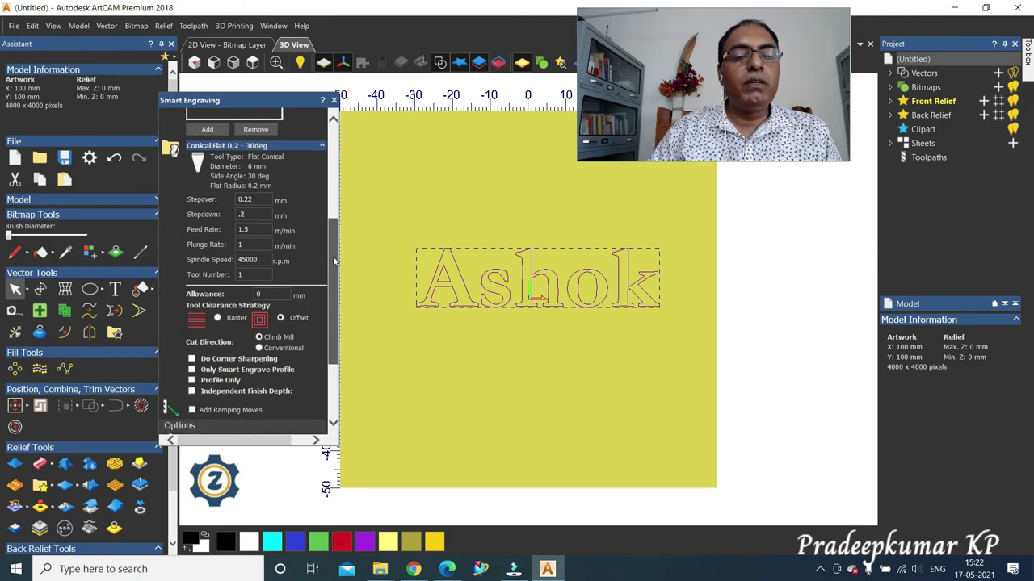
drag(334, 260, 329, 236)
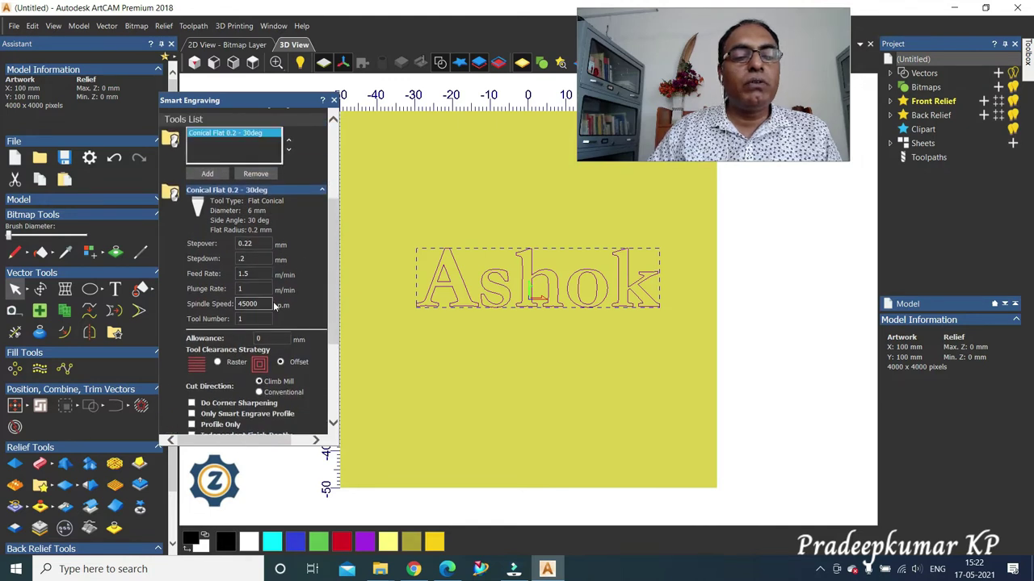
double_click(253, 303)
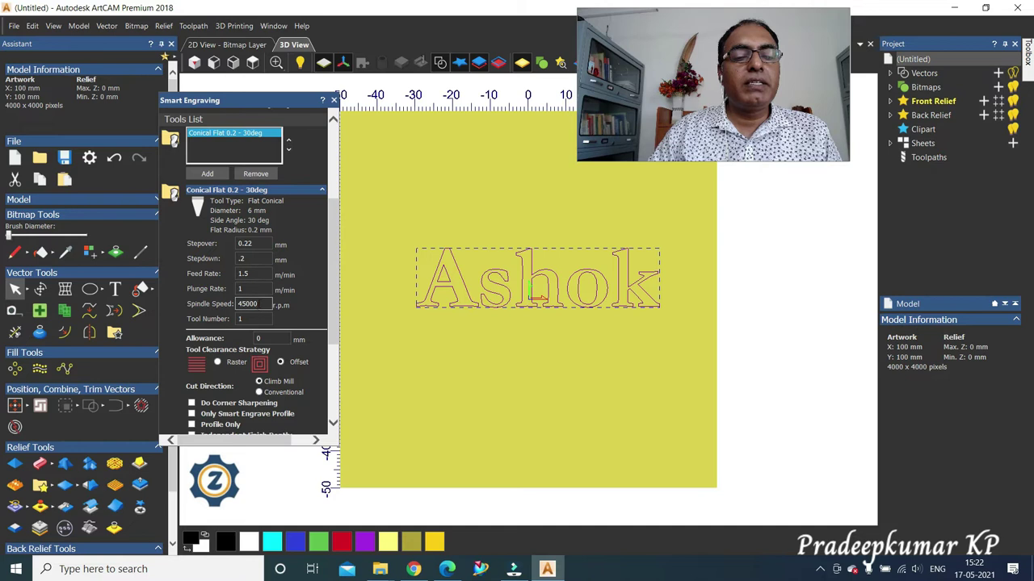
click(250, 274)
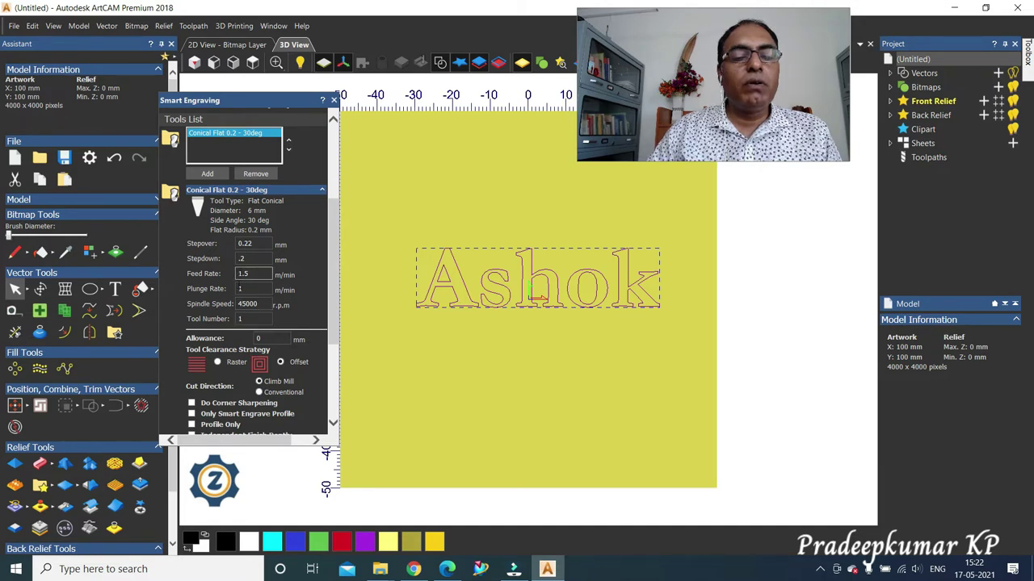
click(266, 305)
click(264, 290)
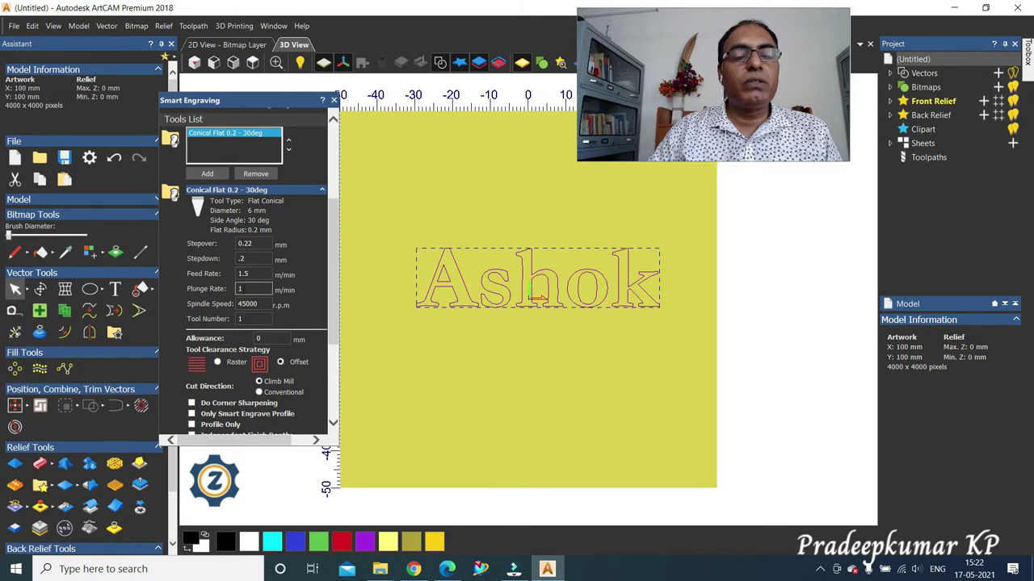
click(258, 303)
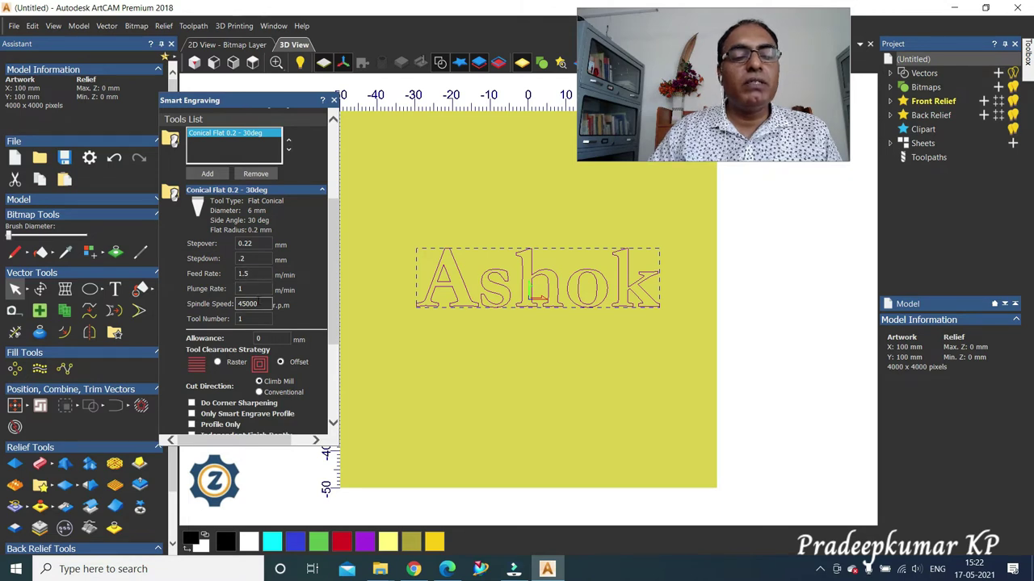
click(250, 275)
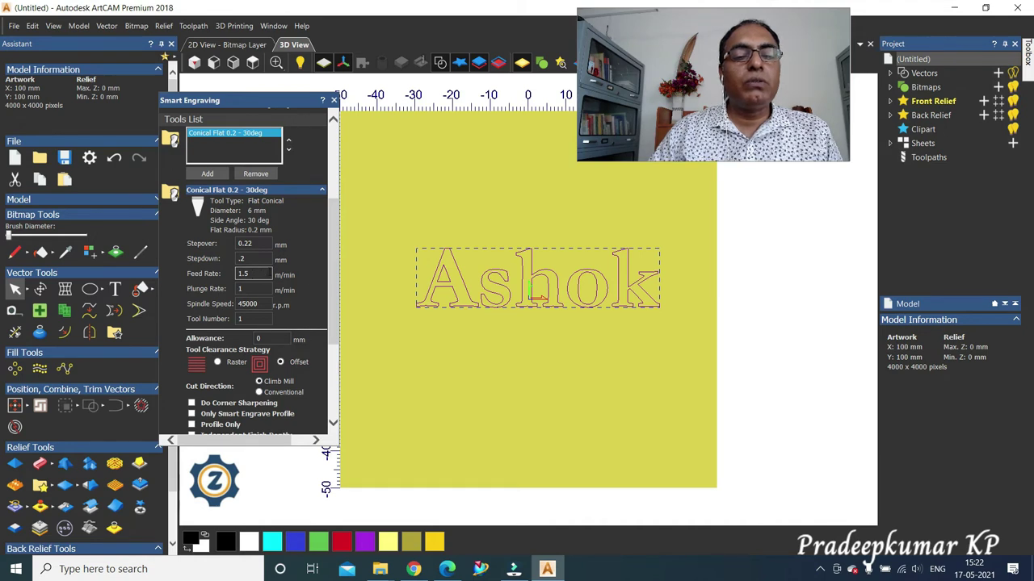
Step: Try the Raster clearance strategy and corner sharpening for the tool, restoring Offset and turning corner sharpening back off
scroll(327, 307, down, 2)
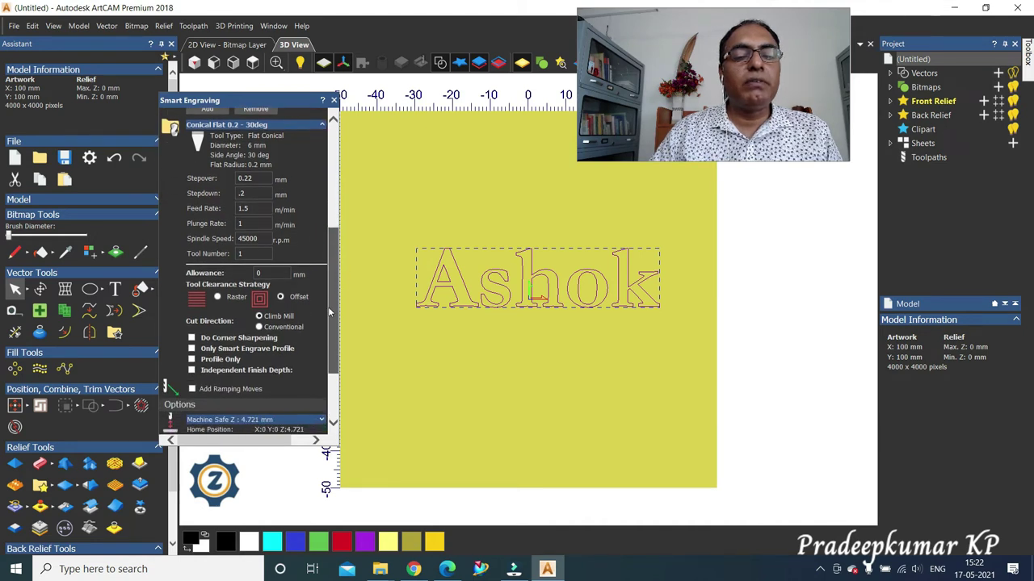
scroll(328, 307, down, 3)
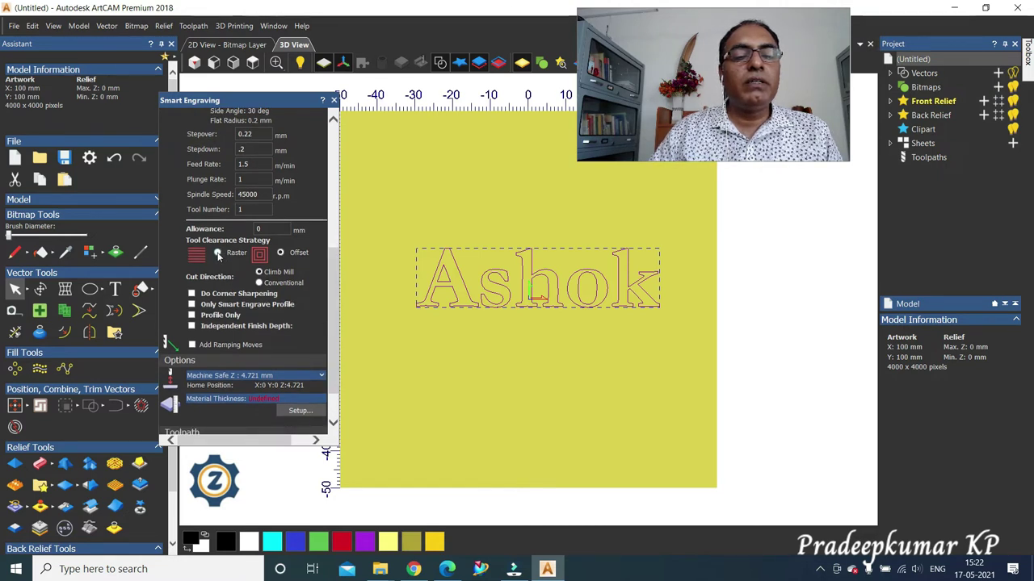
click(217, 253)
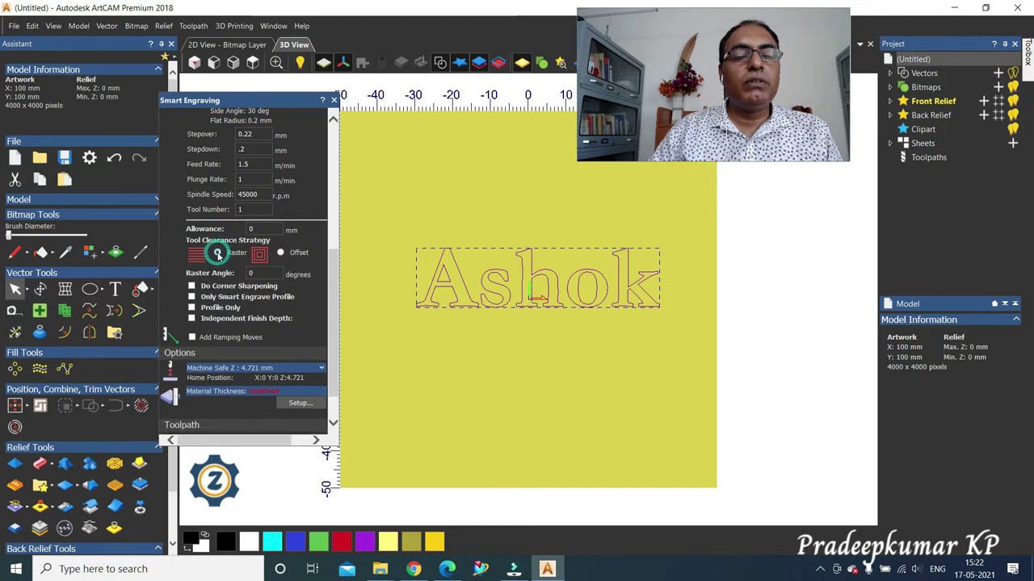
click(280, 253)
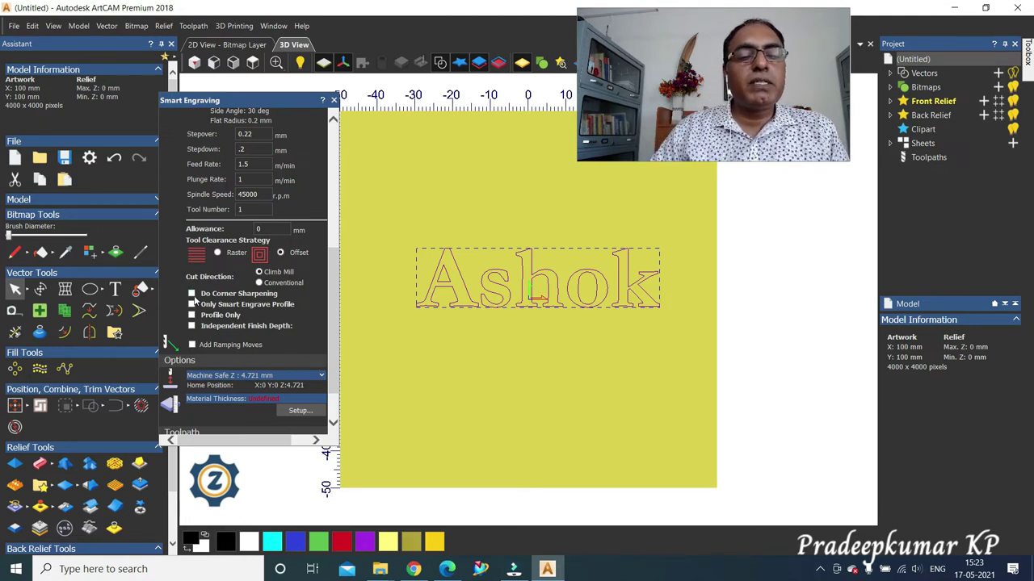
click(192, 294)
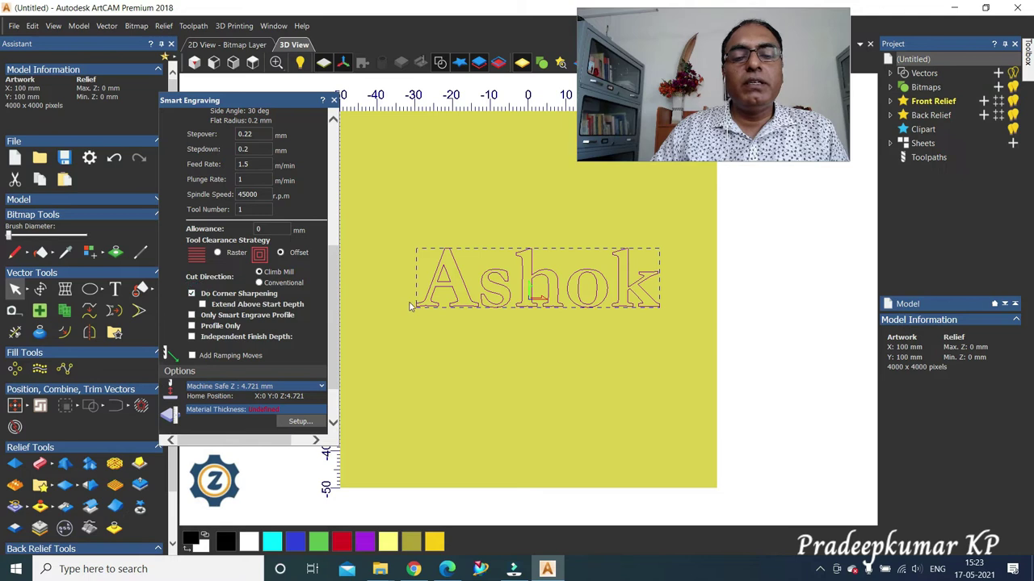
click(191, 294)
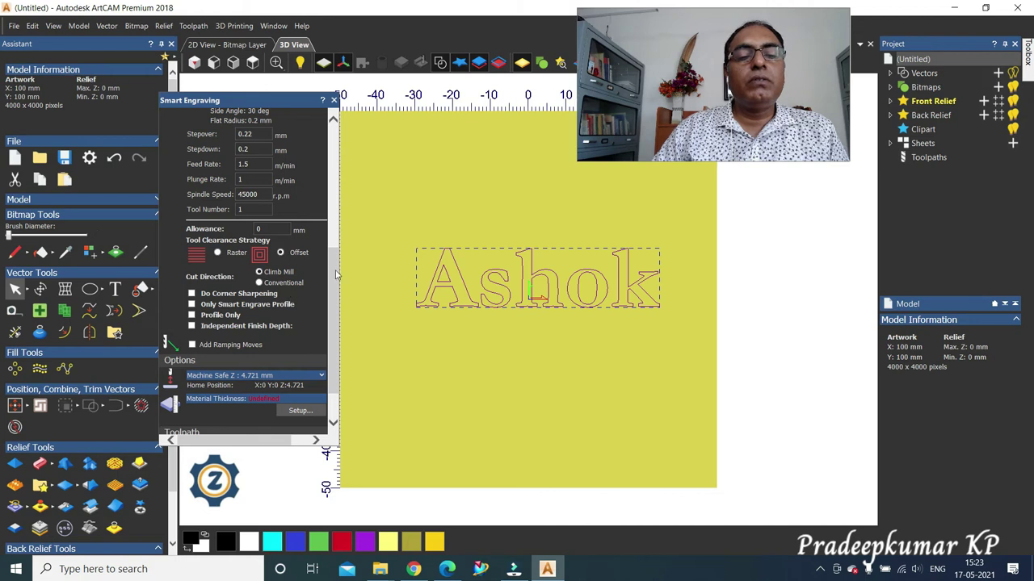
scroll(335, 279, up, 2)
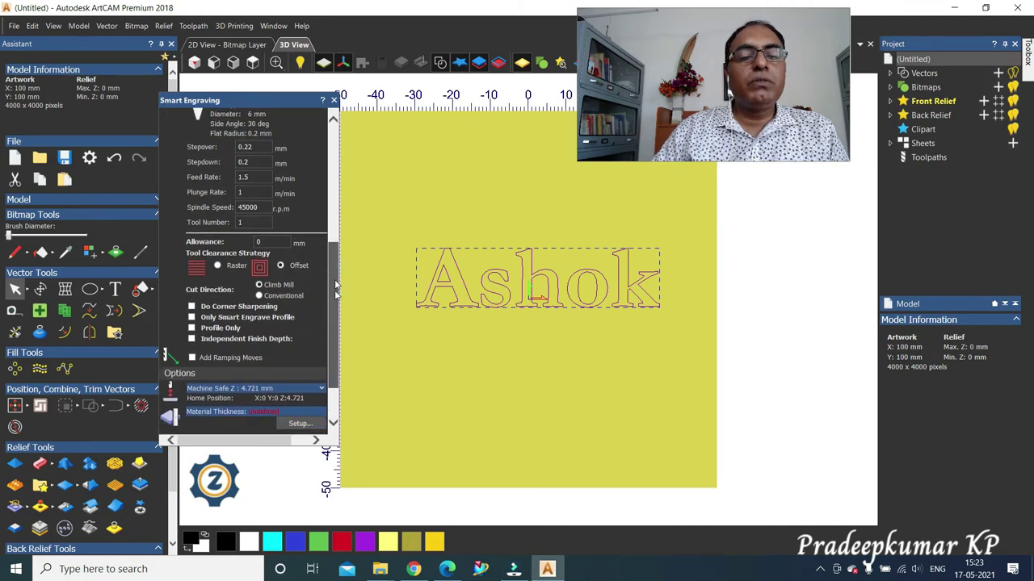
drag(335, 292, 326, 331)
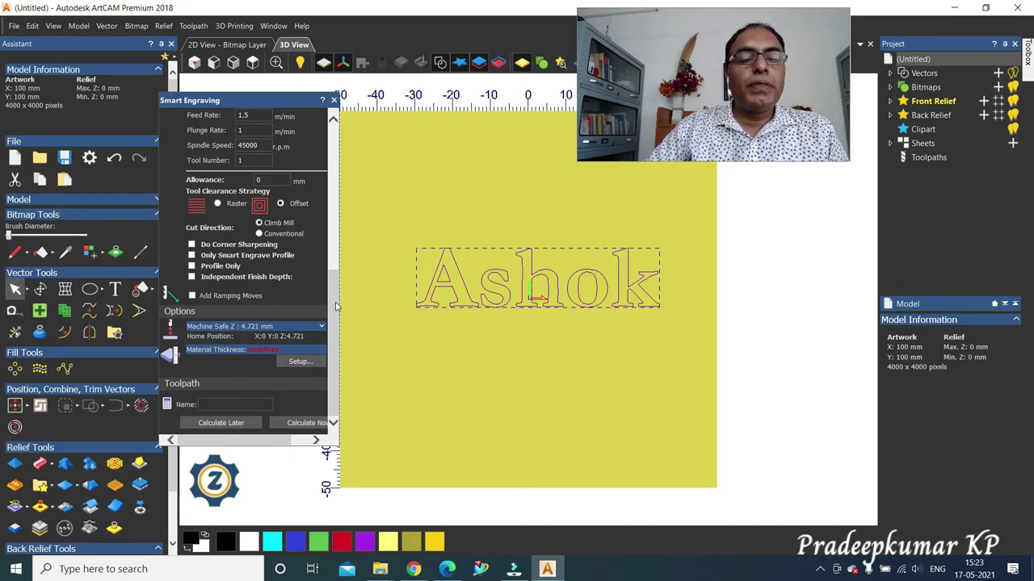
Step: Define the material setup for the toolpath with a thickness of 4 mm
mouse_move(334, 306)
mouse_down()
mouse_move(334, 292)
mouse_move(333, 311)
mouse_up()
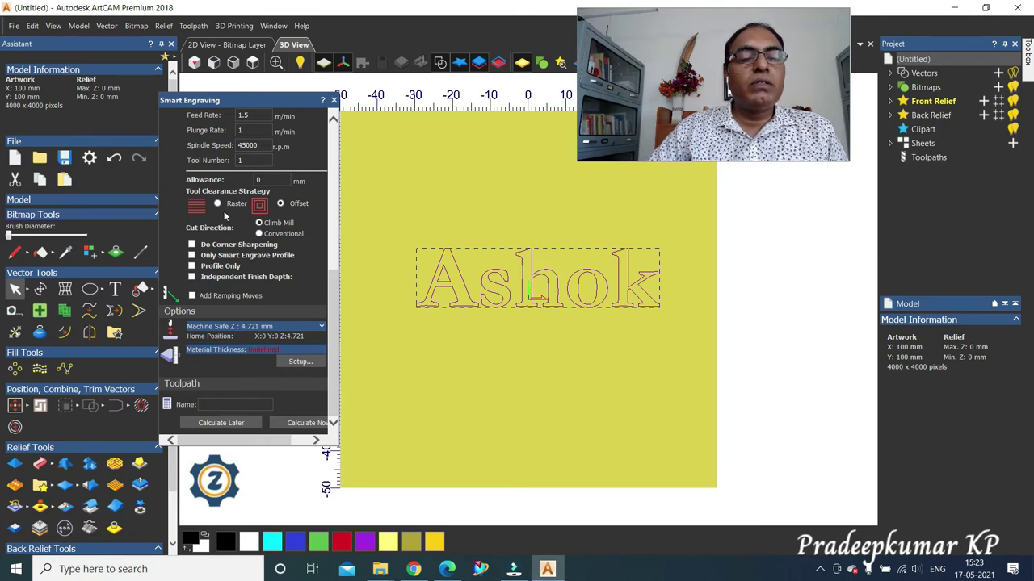
scroll(249, 229, up, 3)
scroll(255, 258, down, 3)
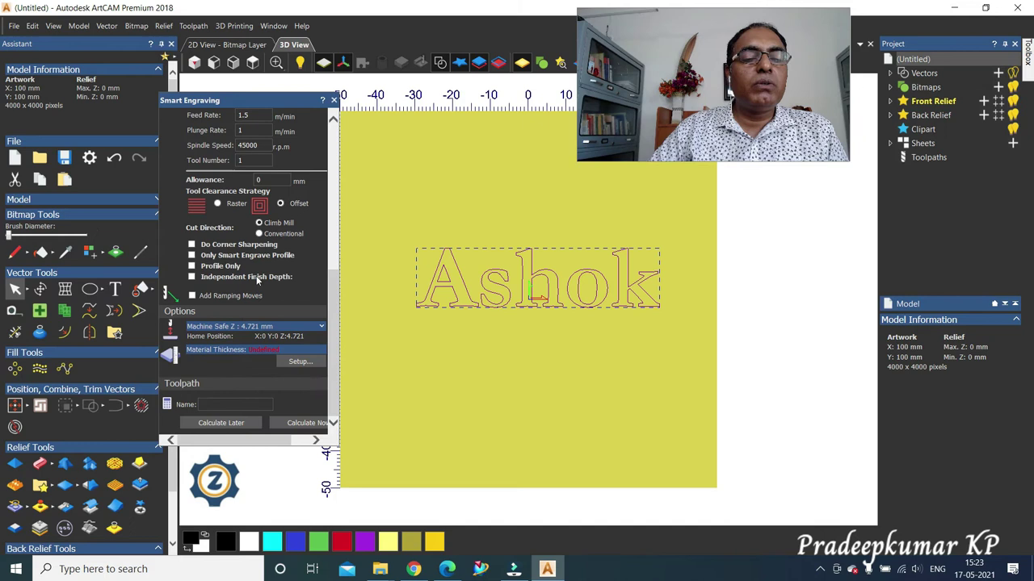
click(309, 361)
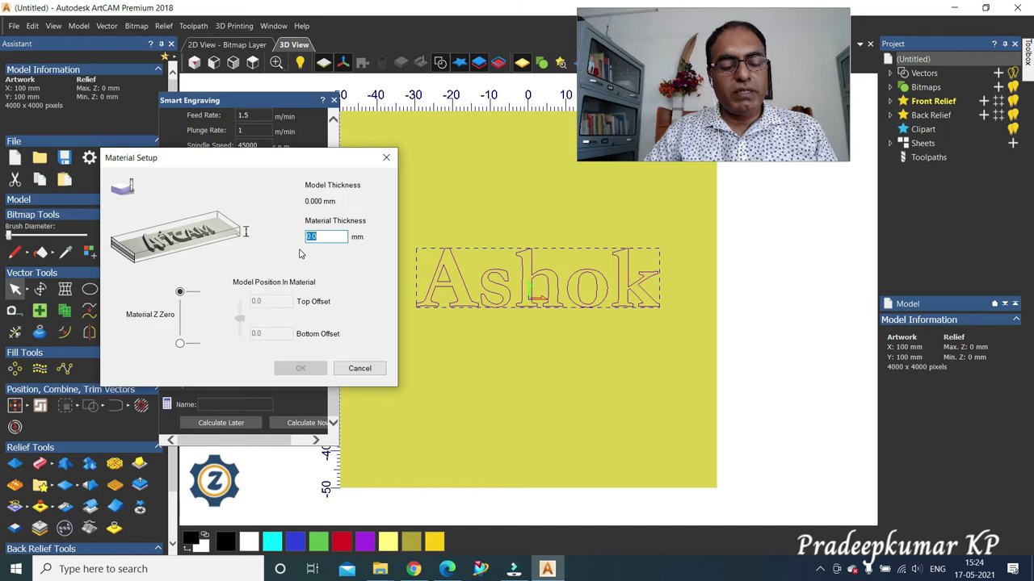
text(4)
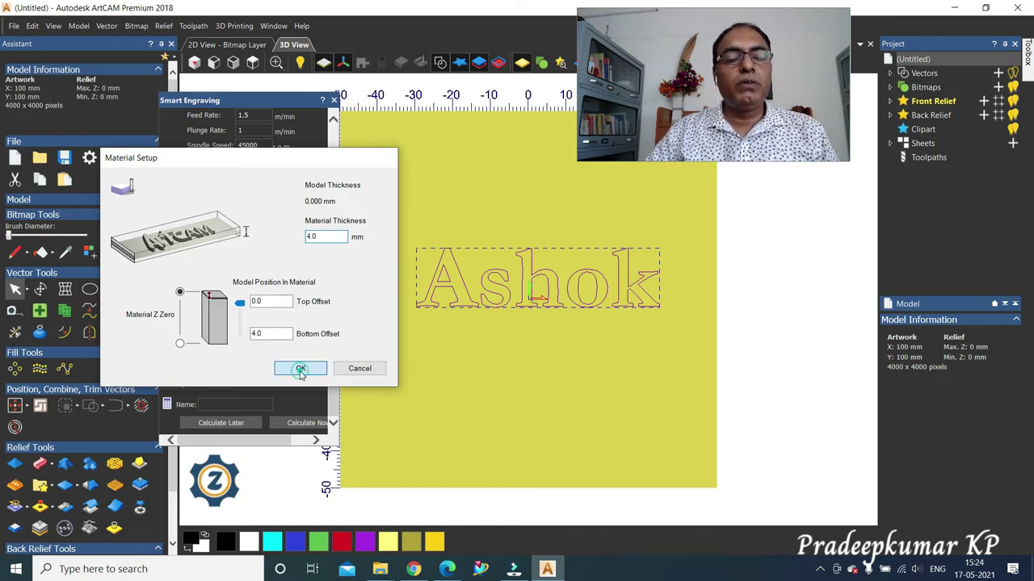
click(300, 368)
Step: Name the toolpath "engrave", calculate it immediately and close the Smart Engraving settings
click(250, 405)
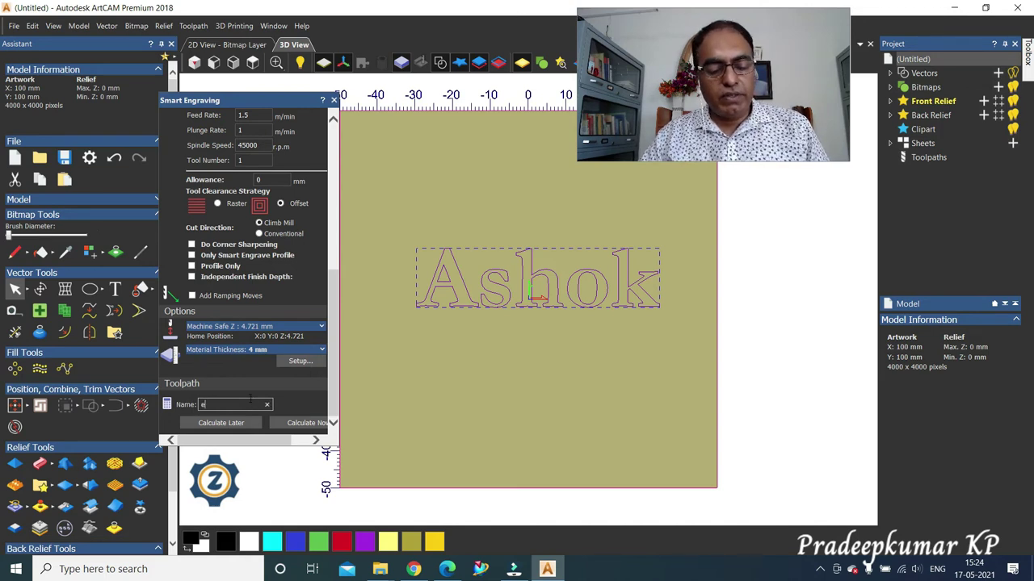
text(engra)
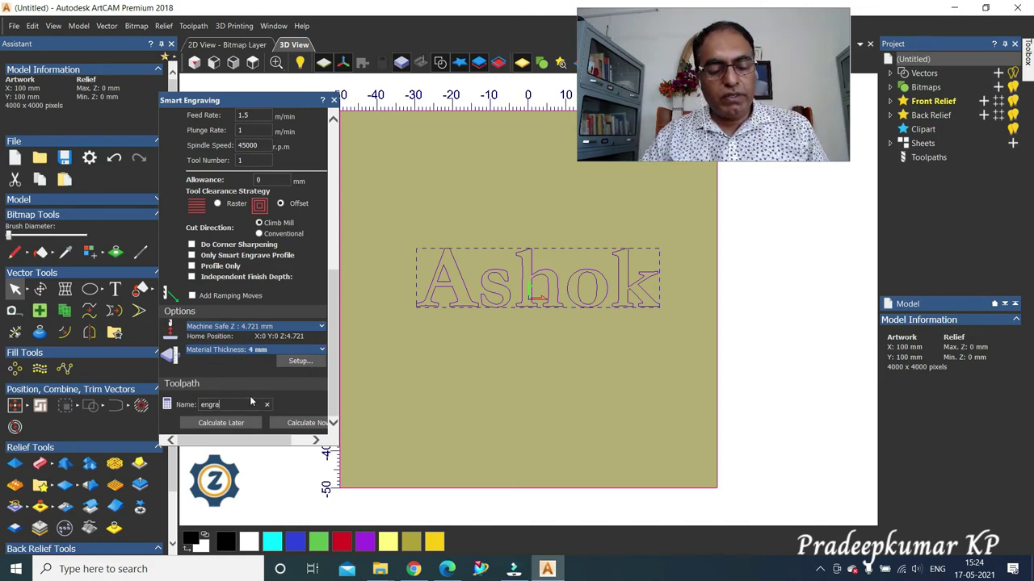
text(ve)
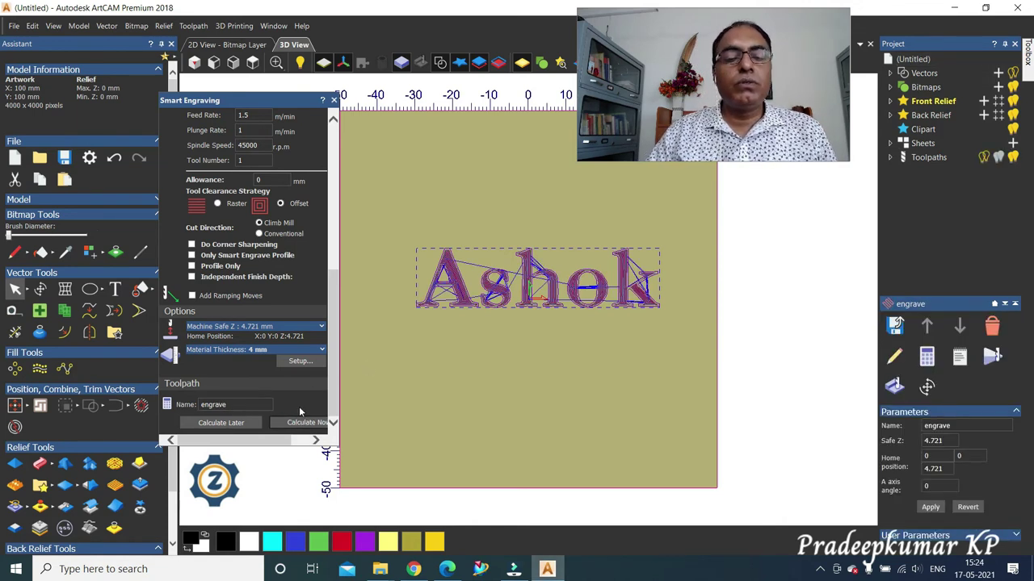
click(333, 100)
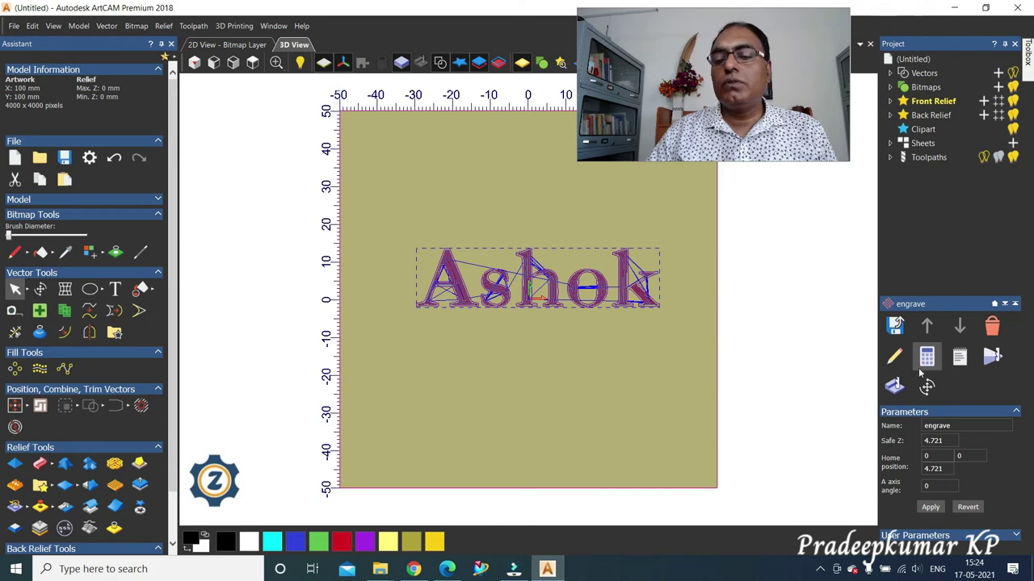
Step: Simulate the engrave toolpath on the material block
click(894, 386)
click(578, 400)
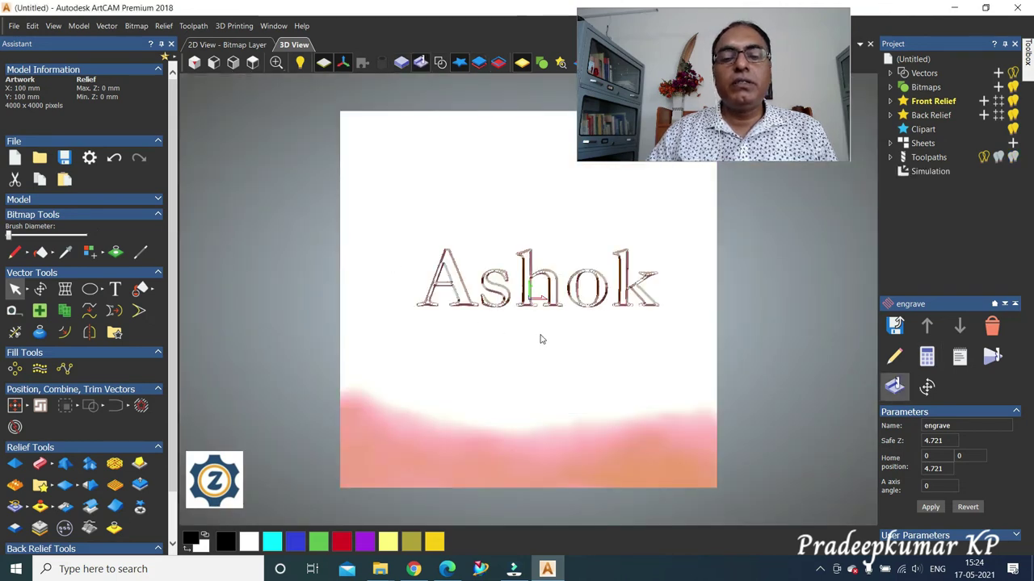
scroll(485, 310, up, 4)
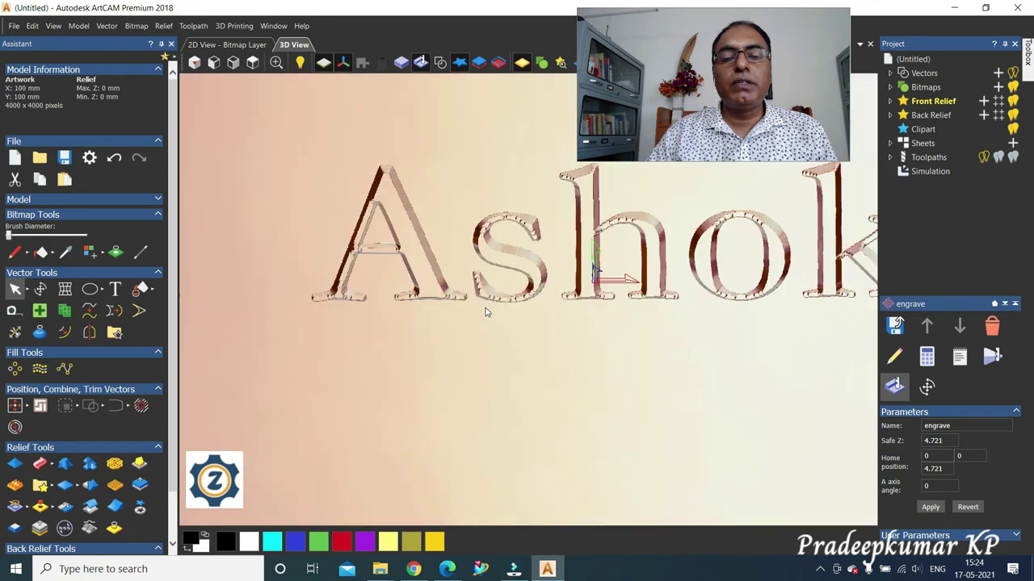
Step: Examine the simulated cut of the letter A up close, especially the serif at the foot of its left stroke
mouse_move(485, 311)
mouse_down()
mouse_move(482, 220)
mouse_move(460, 265)
mouse_move(478, 273)
mouse_up()
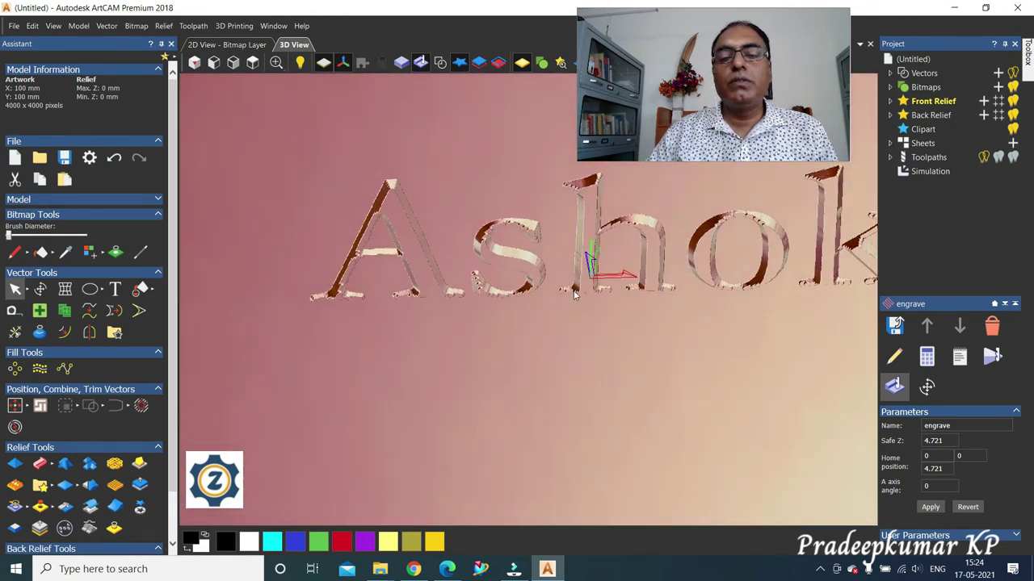
drag(575, 295, 658, 347)
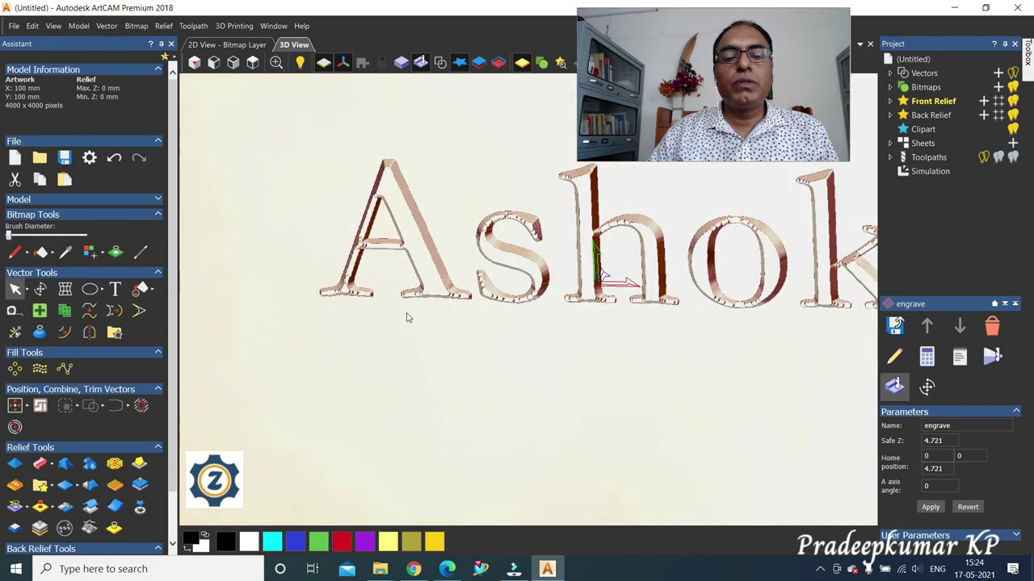
scroll(334, 272, up, 5)
scroll(299, 315, up, 2)
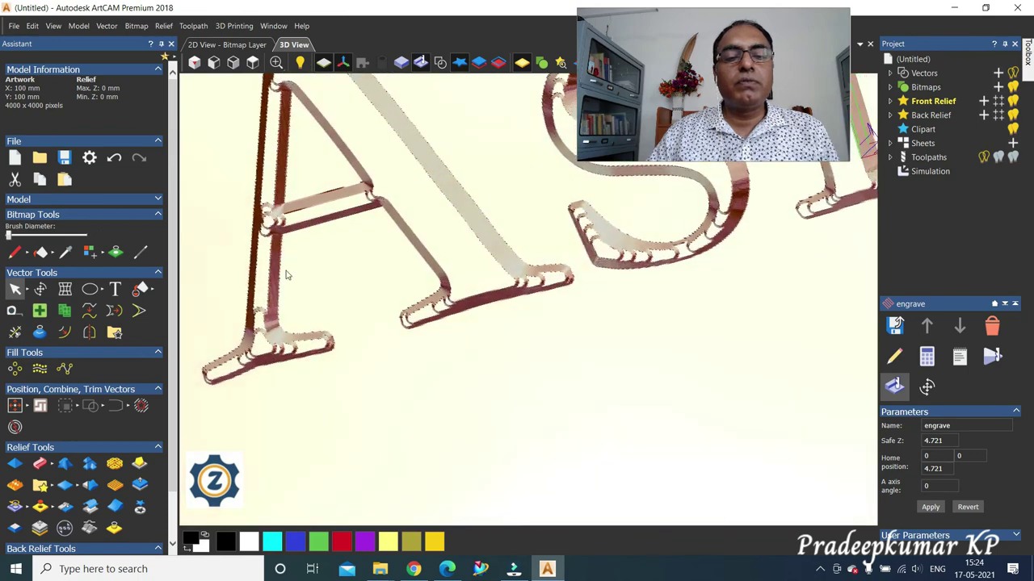
scroll(271, 238, up, 2)
mouse_move(281, 218)
mouse_down()
mouse_move(330, 199)
mouse_move(387, 224)
mouse_move(359, 234)
mouse_move(285, 193)
mouse_up()
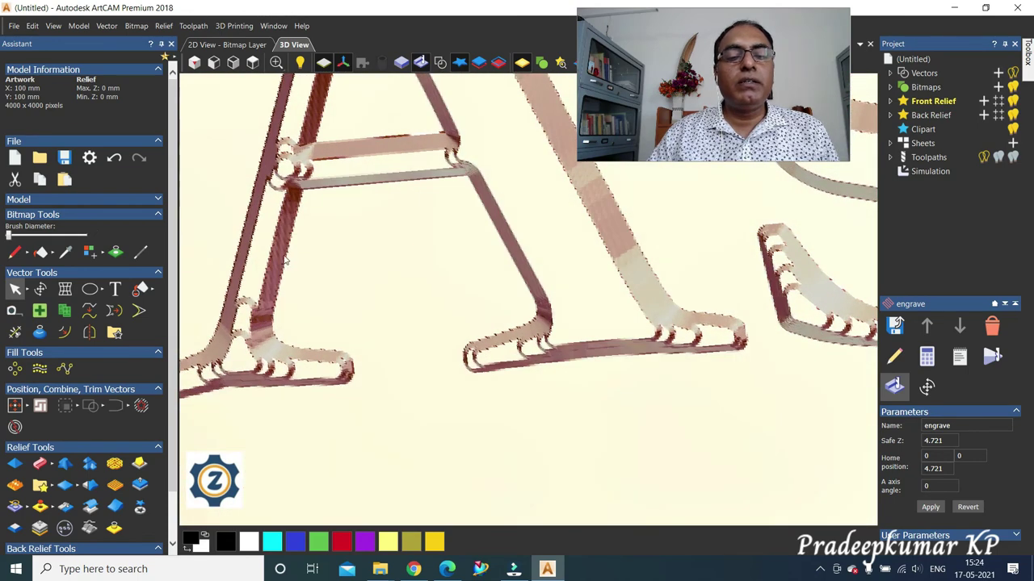
drag(266, 349, 260, 350)
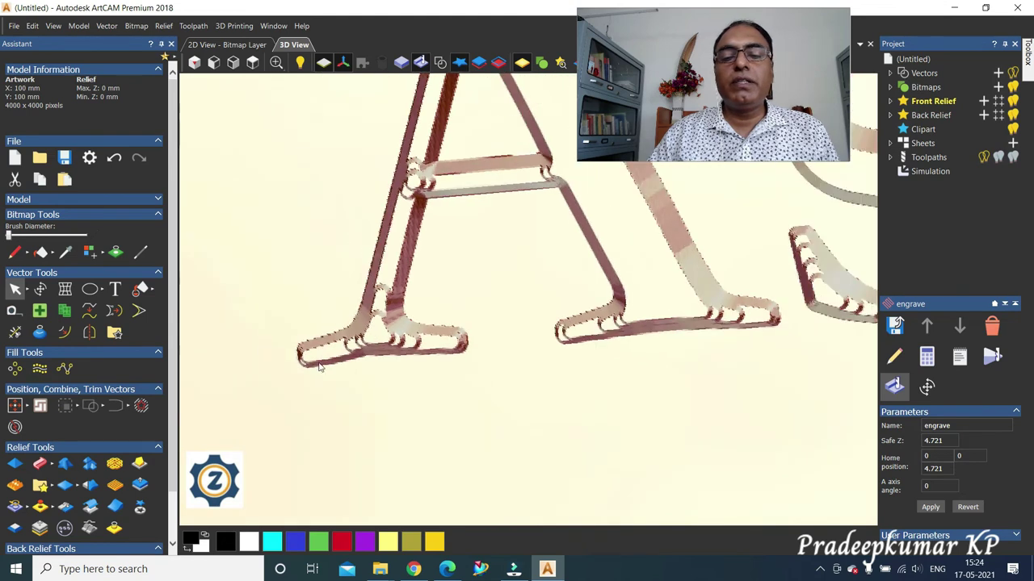
scroll(370, 337, up, 2)
scroll(373, 337, up, 1)
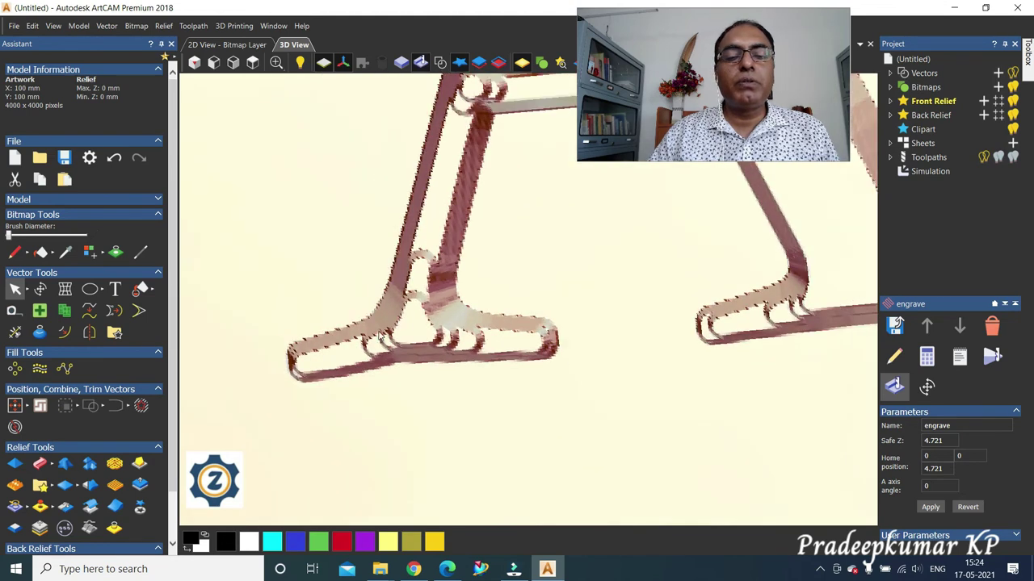
scroll(411, 323, up, 2)
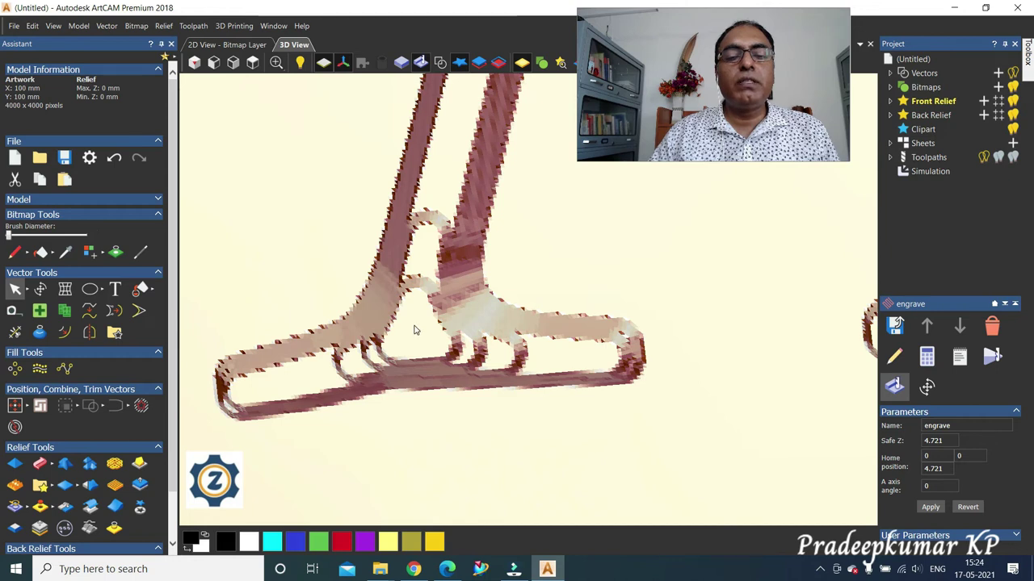
scroll(417, 332, down, 1)
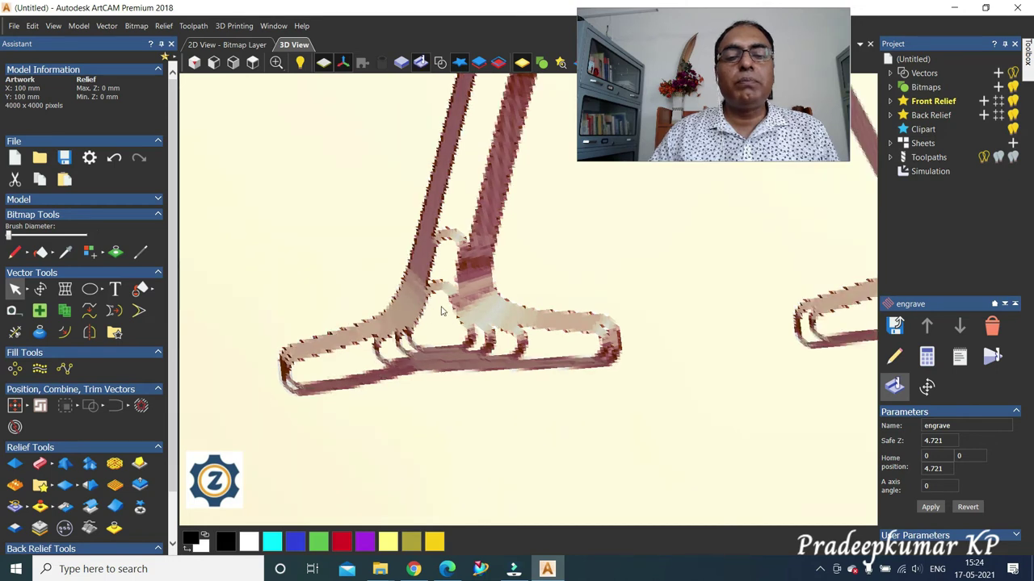
scroll(465, 239, down, 1)
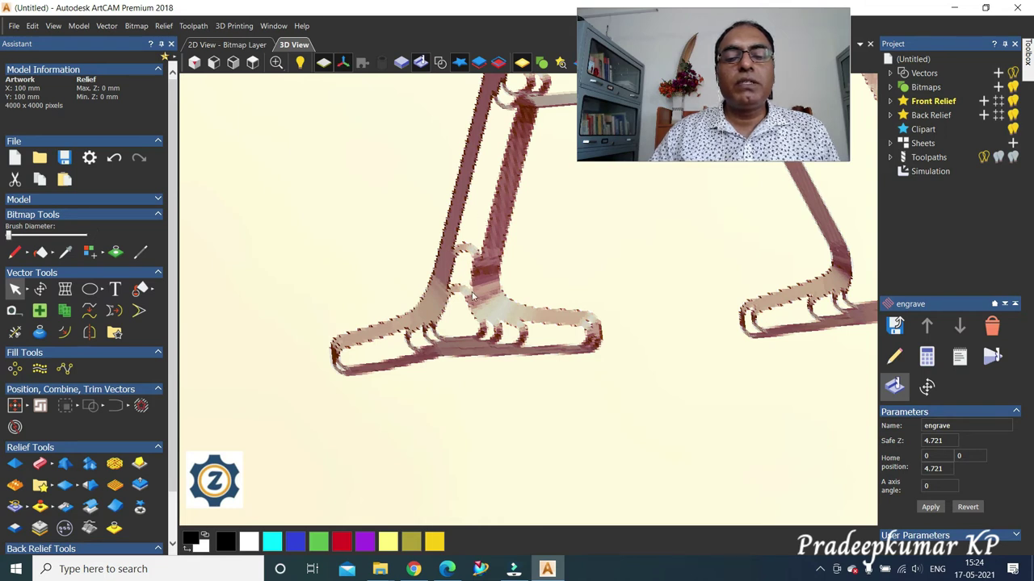
scroll(475, 299, down, 1)
scroll(512, 312, down, 1)
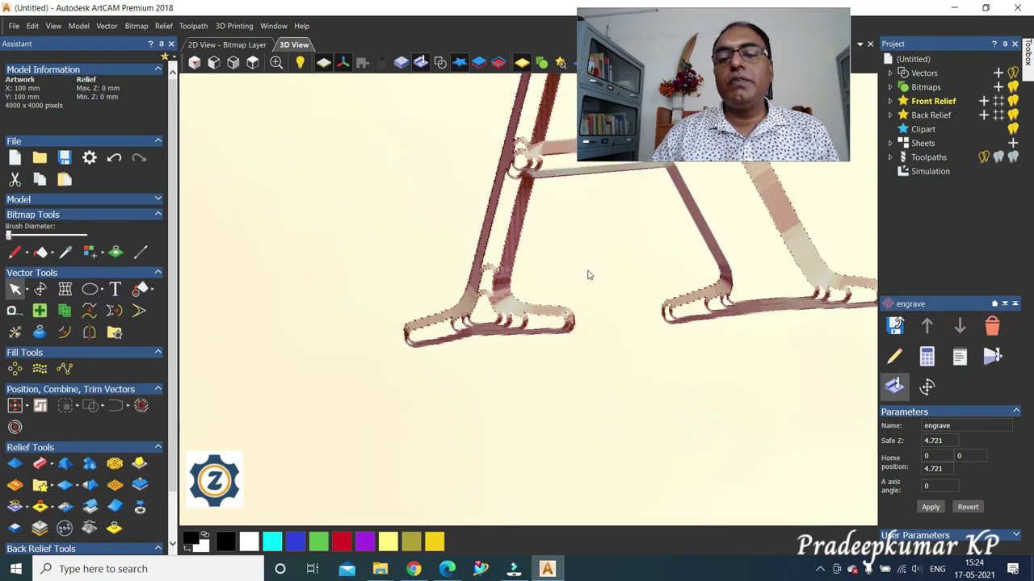
Step: Examine the groove walls, crossbar and uncut interior areas of the simulated letter A from another viewing angle
scroll(591, 273, down, 1)
scroll(592, 269, down, 2)
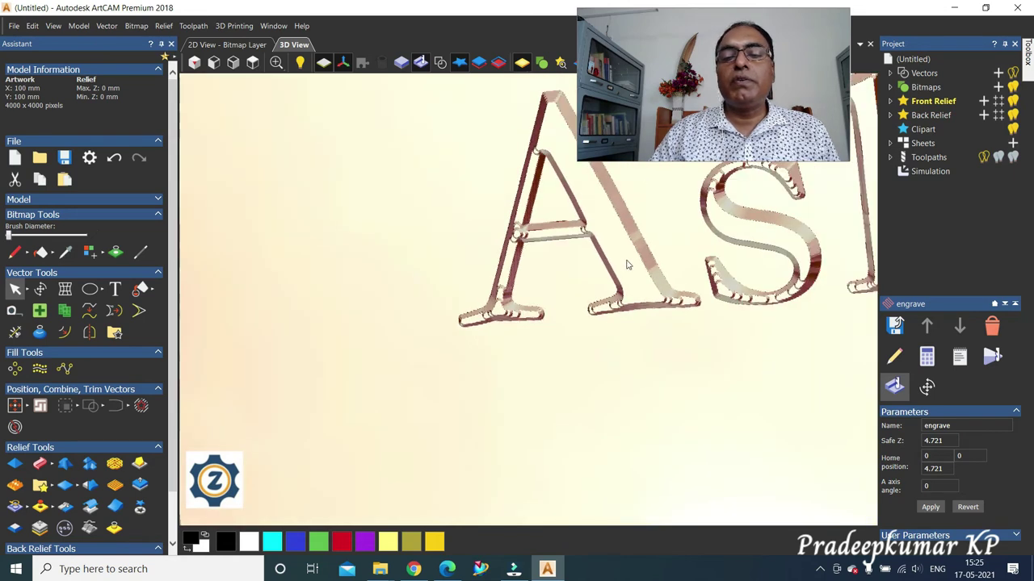
scroll(627, 265, down, 1)
mouse_move(628, 236)
mouse_down()
mouse_move(711, 237)
mouse_move(683, 272)
mouse_move(590, 254)
mouse_up()
drag(563, 216, 593, 246)
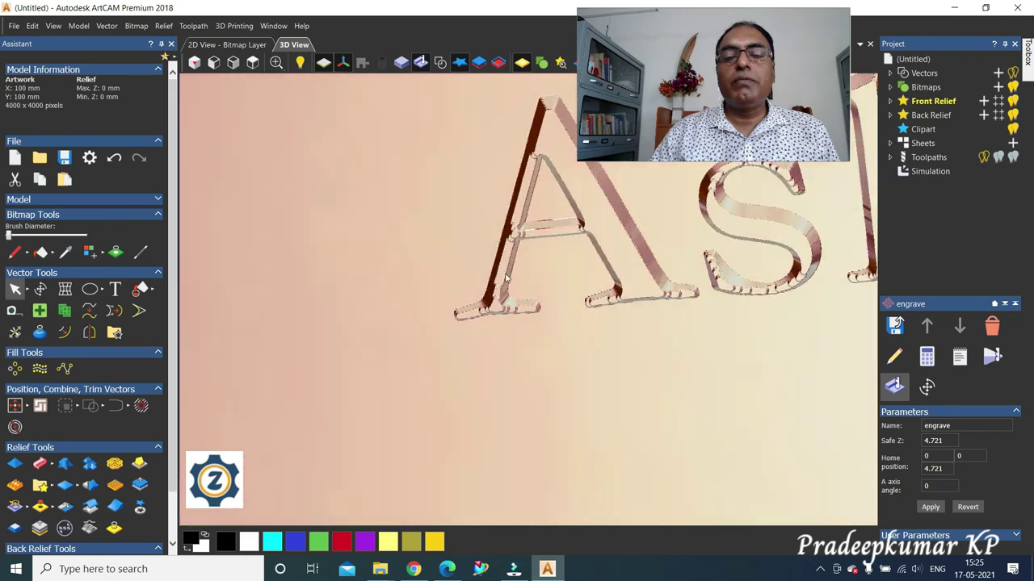
scroll(606, 264, up, 3)
scroll(606, 264, up, 3)
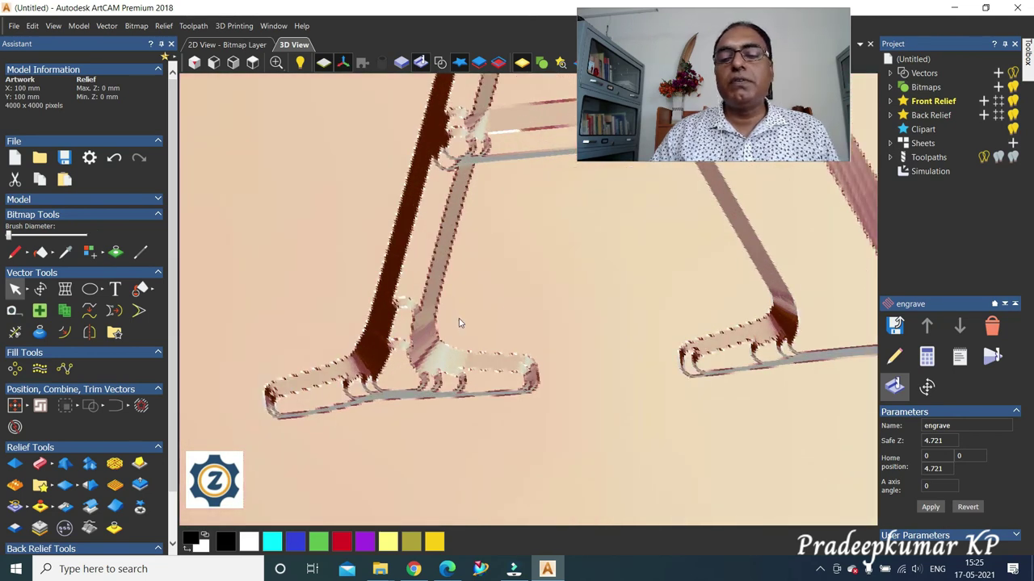
scroll(459, 318, down, 2)
scroll(591, 270, up, 2)
scroll(595, 267, down, 2)
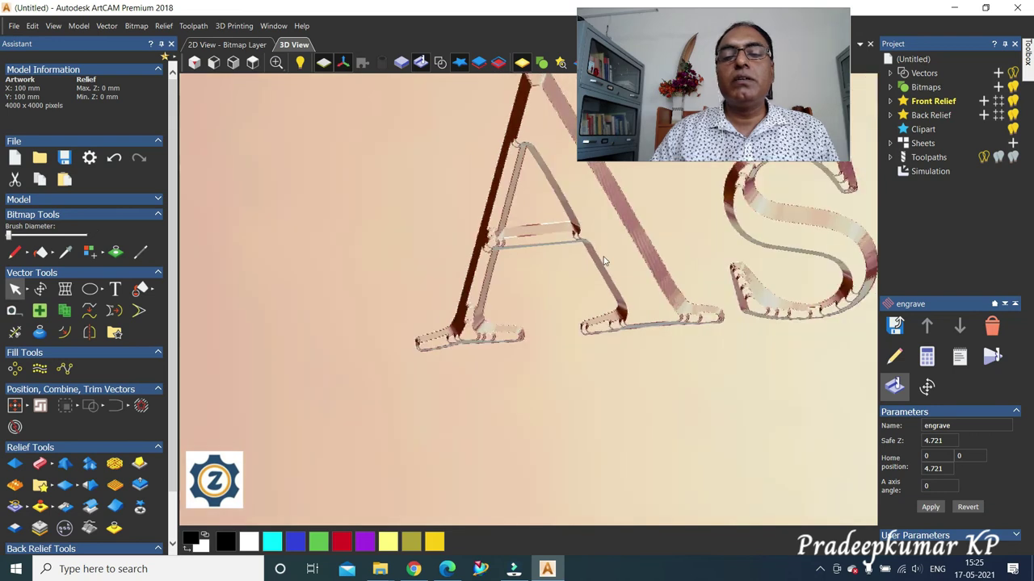
scroll(605, 261, up, 2)
scroll(642, 258, down, 2)
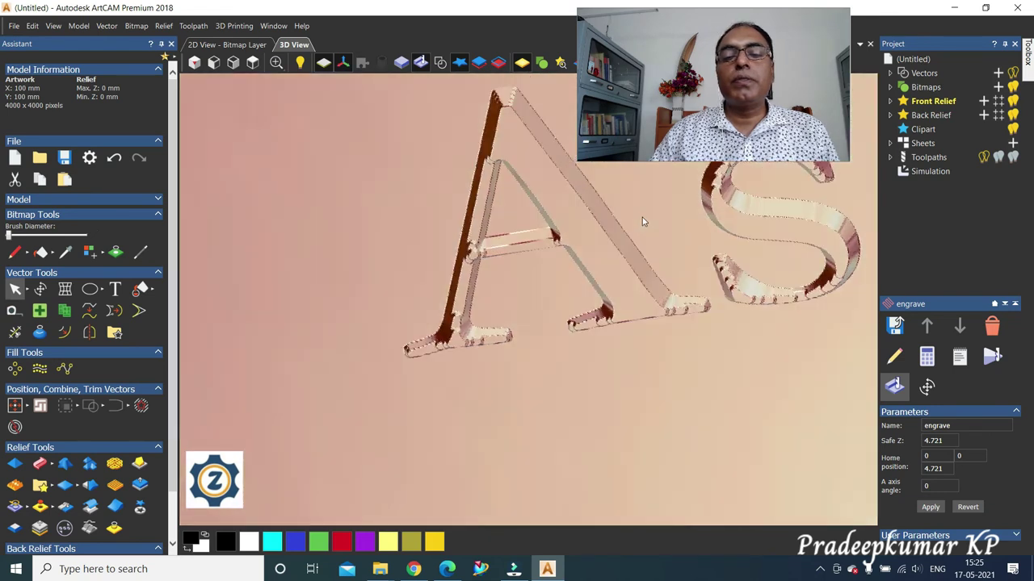
scroll(650, 254, up, 1)
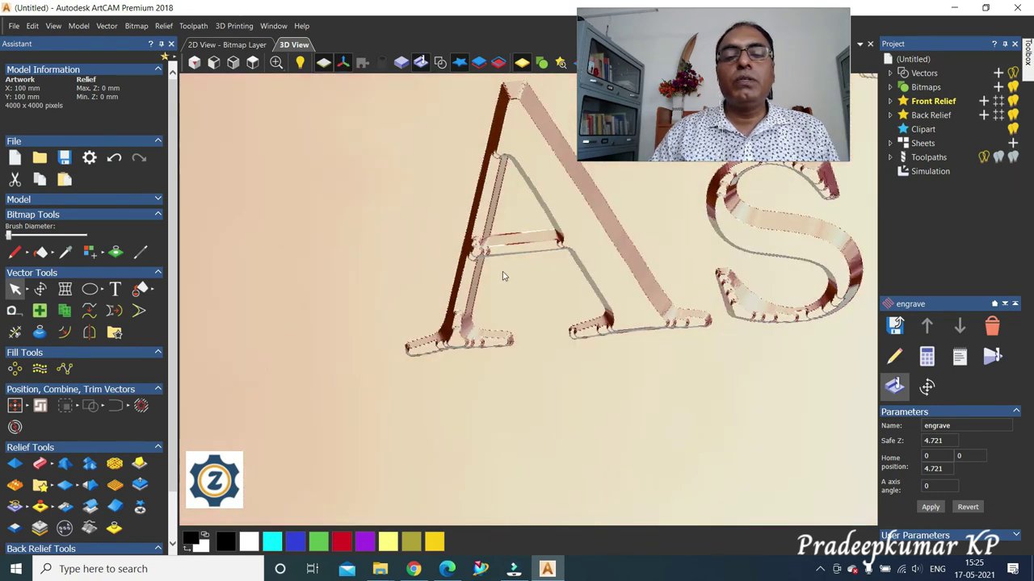
scroll(476, 276, up, 1)
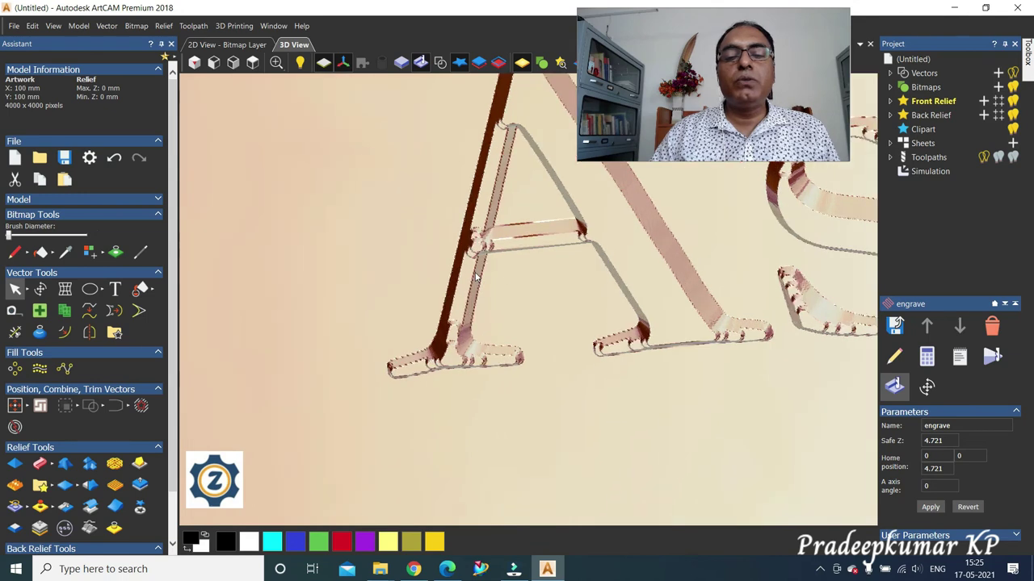
scroll(476, 279, down, 1)
scroll(475, 279, down, 1)
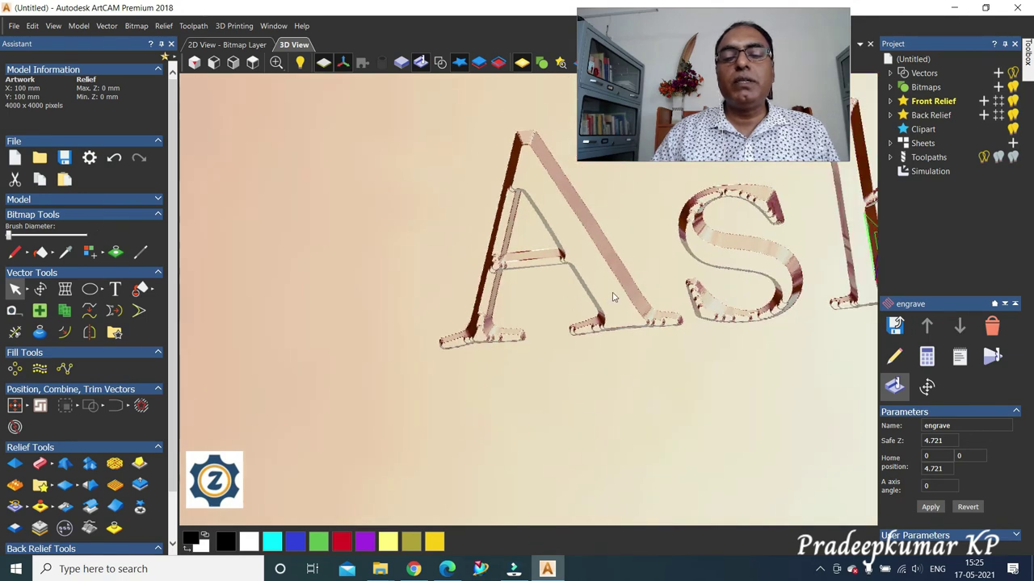
scroll(661, 295, up, 2)
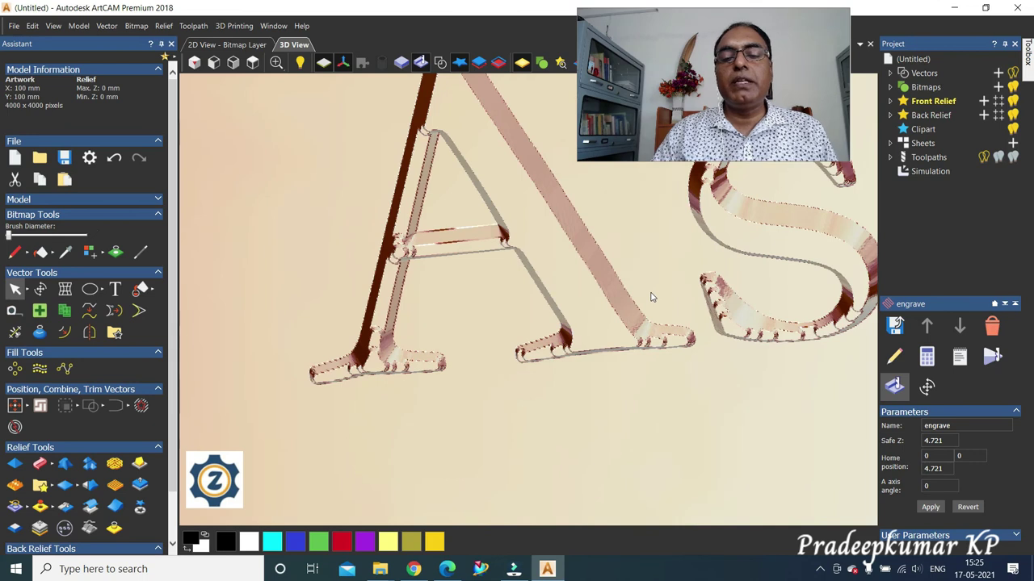
scroll(651, 297, down, 1)
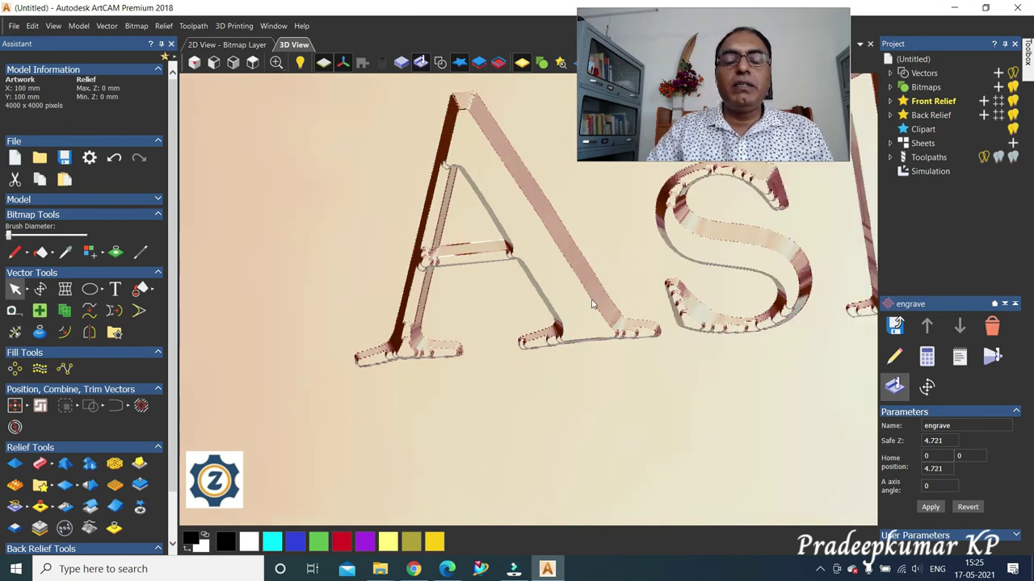
scroll(536, 330, up, 1)
scroll(510, 323, down, 1)
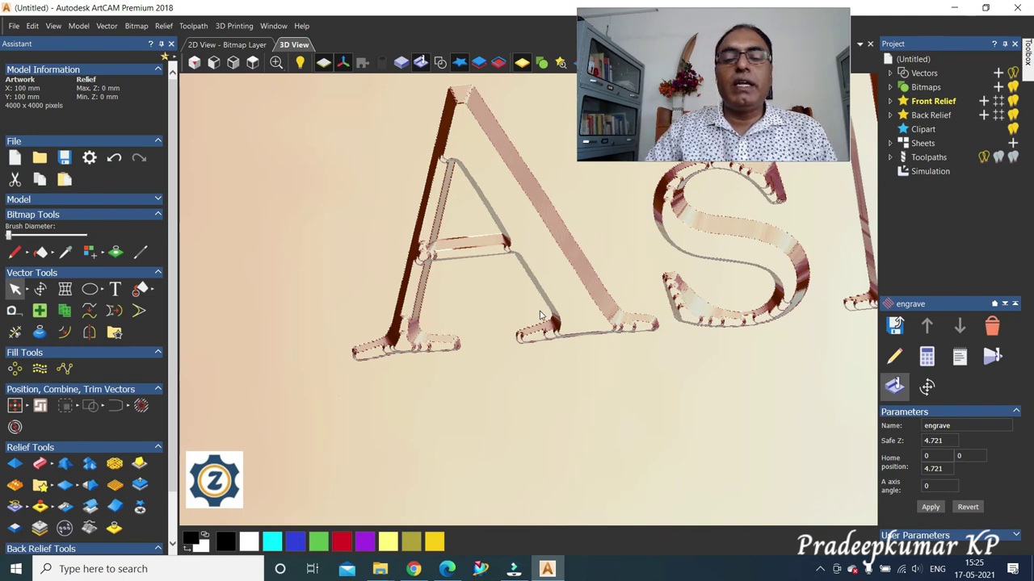
scroll(452, 331, down, 1)
scroll(438, 335, up, 1)
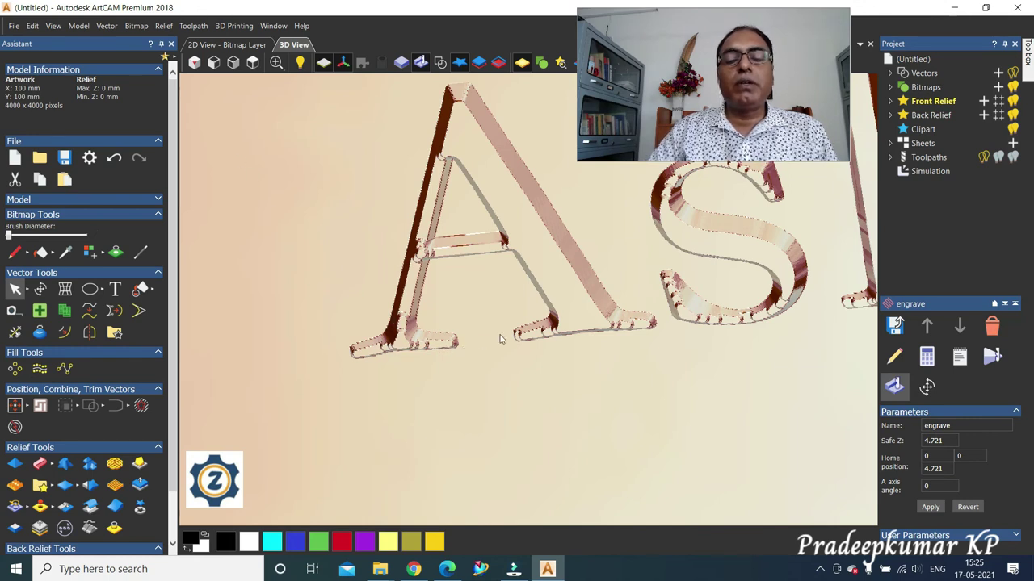
Step: Examine the simulated engraving across the whole lettering on the block
scroll(575, 319, down, 2)
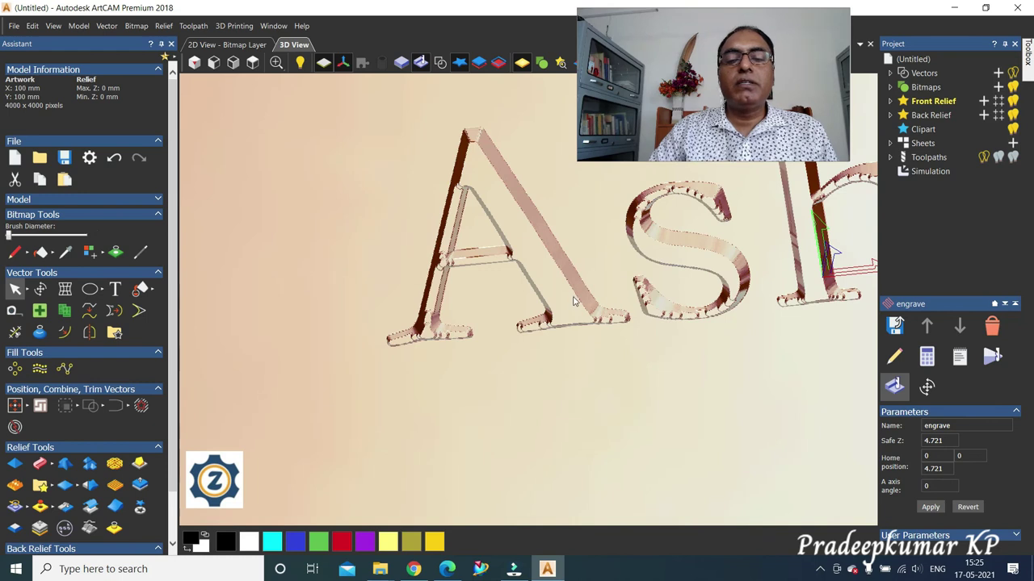
scroll(575, 301, down, 2)
scroll(609, 280, down, 1)
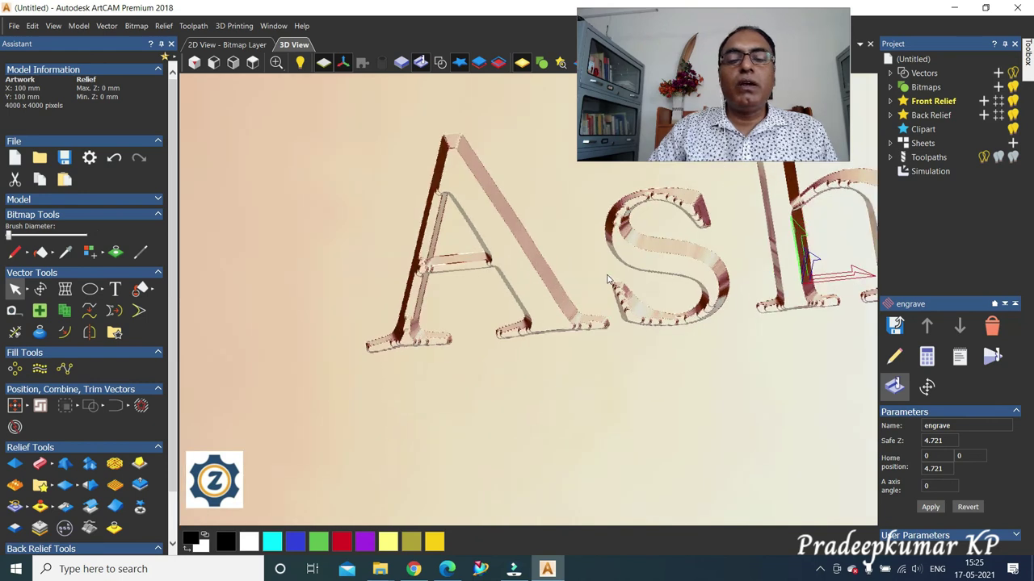
scroll(598, 283, down, 1)
scroll(597, 291, down, 1)
scroll(598, 289, down, 1)
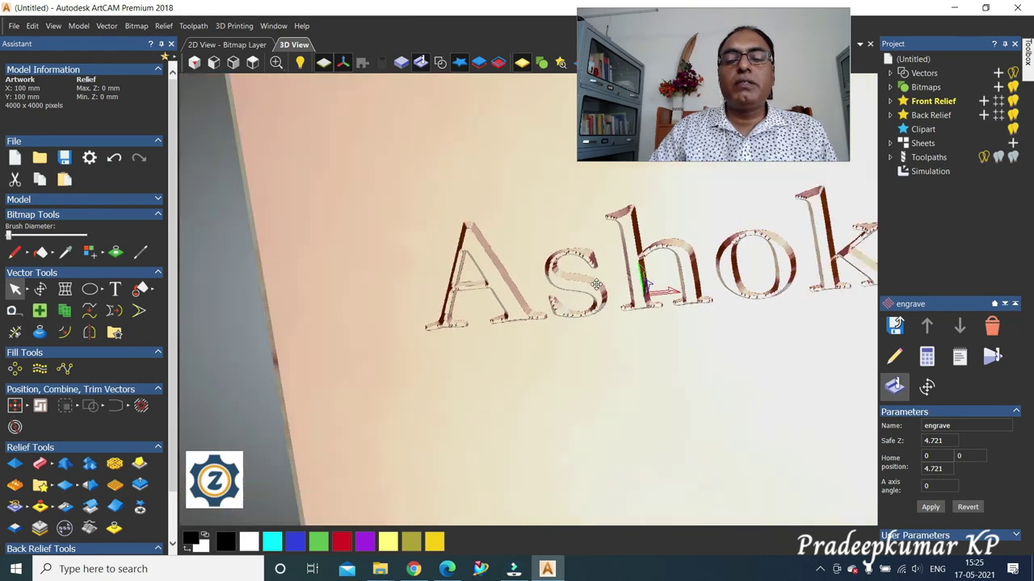
scroll(639, 276, down, 1)
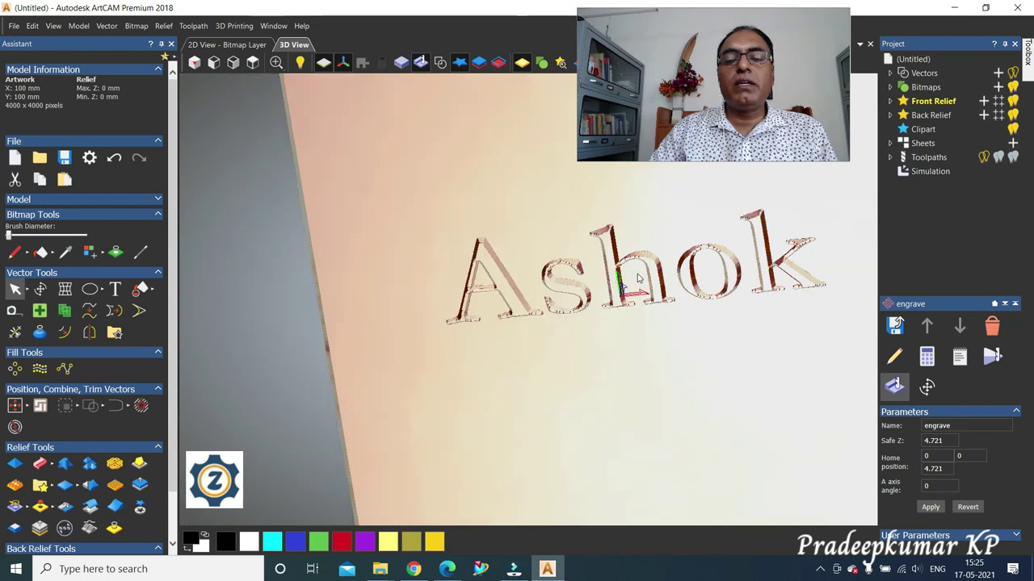
scroll(633, 279, up, 2)
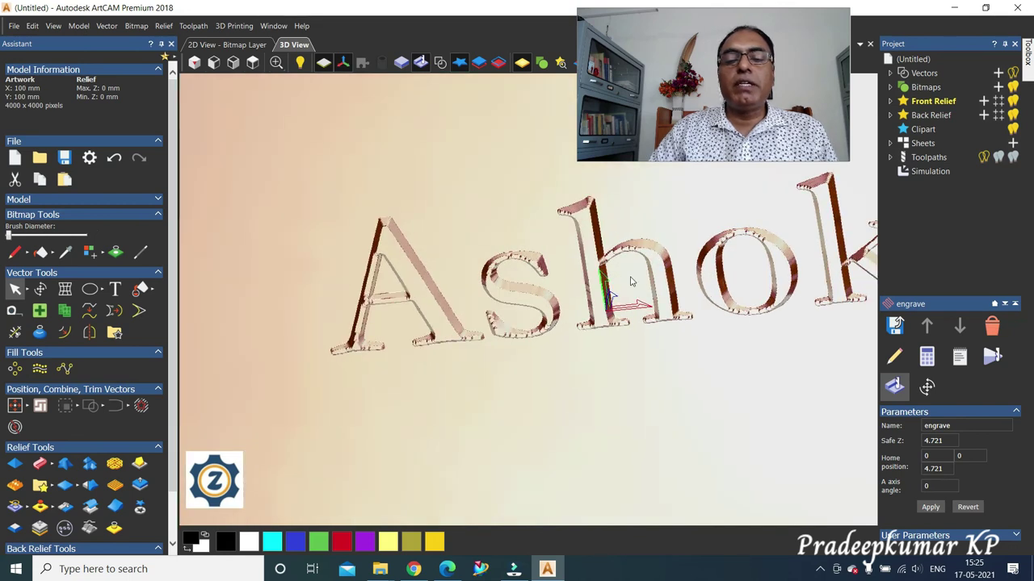
scroll(631, 281, down, 1)
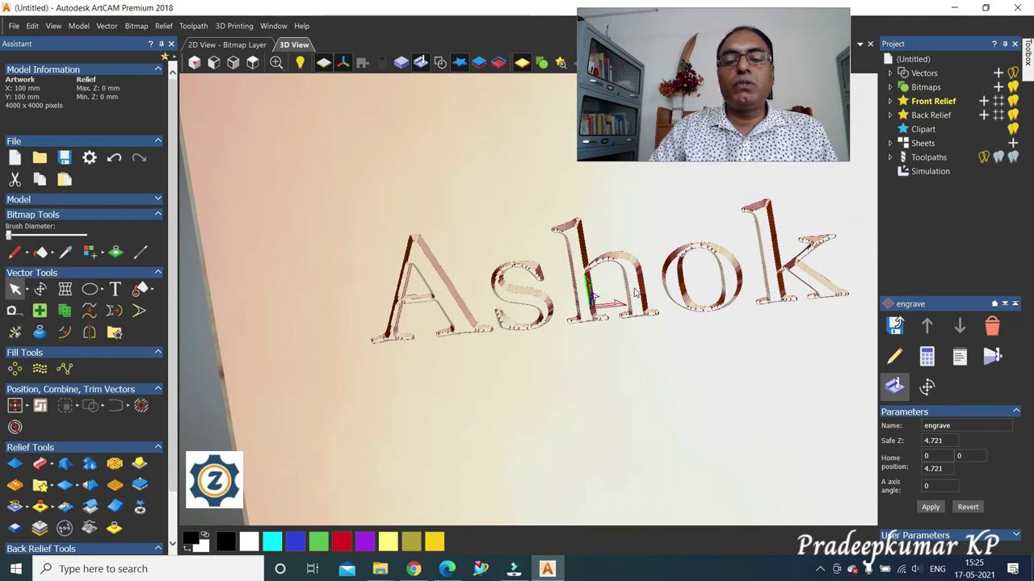
scroll(635, 292, up, 1)
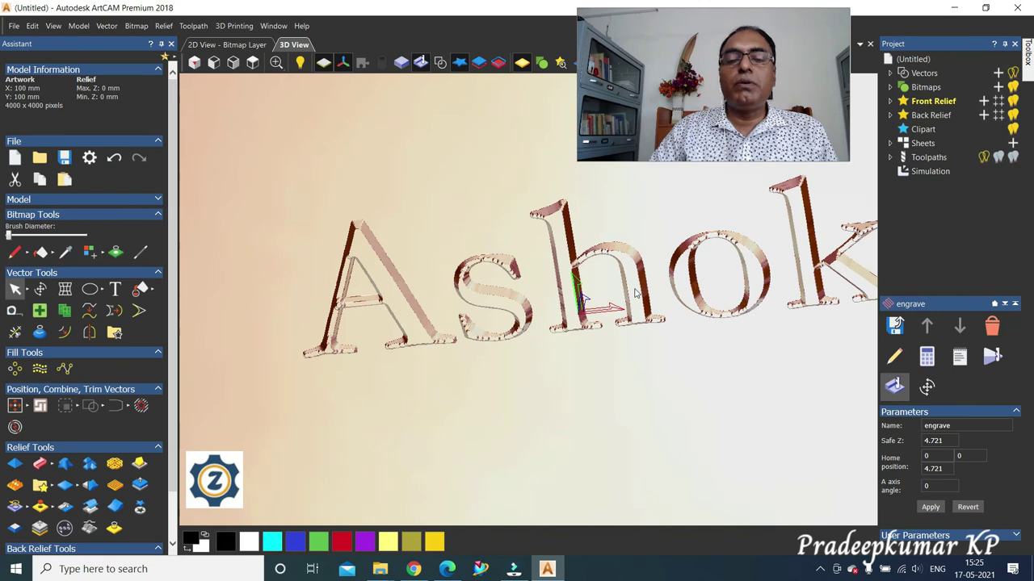
scroll(635, 292, down, 2)
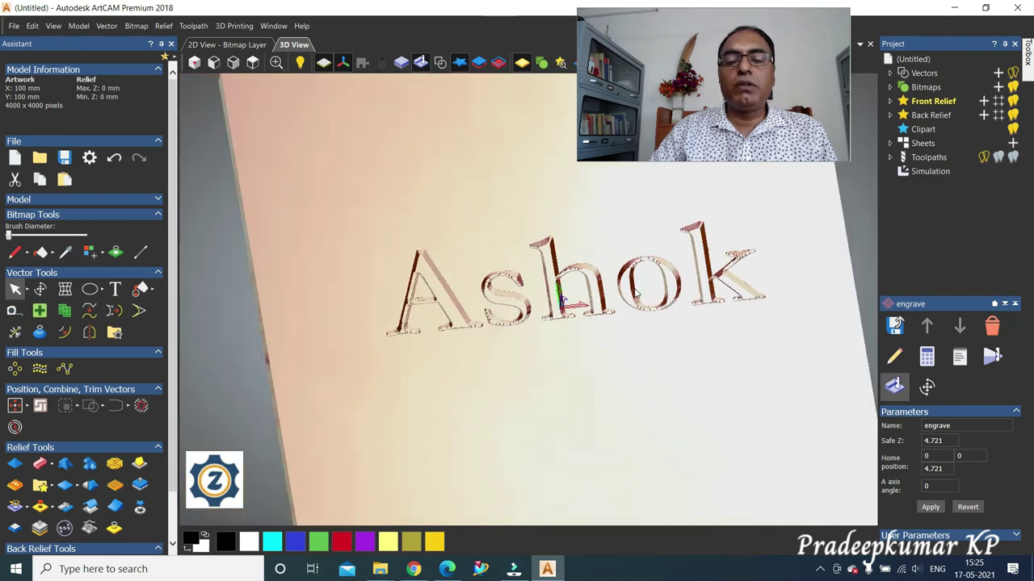